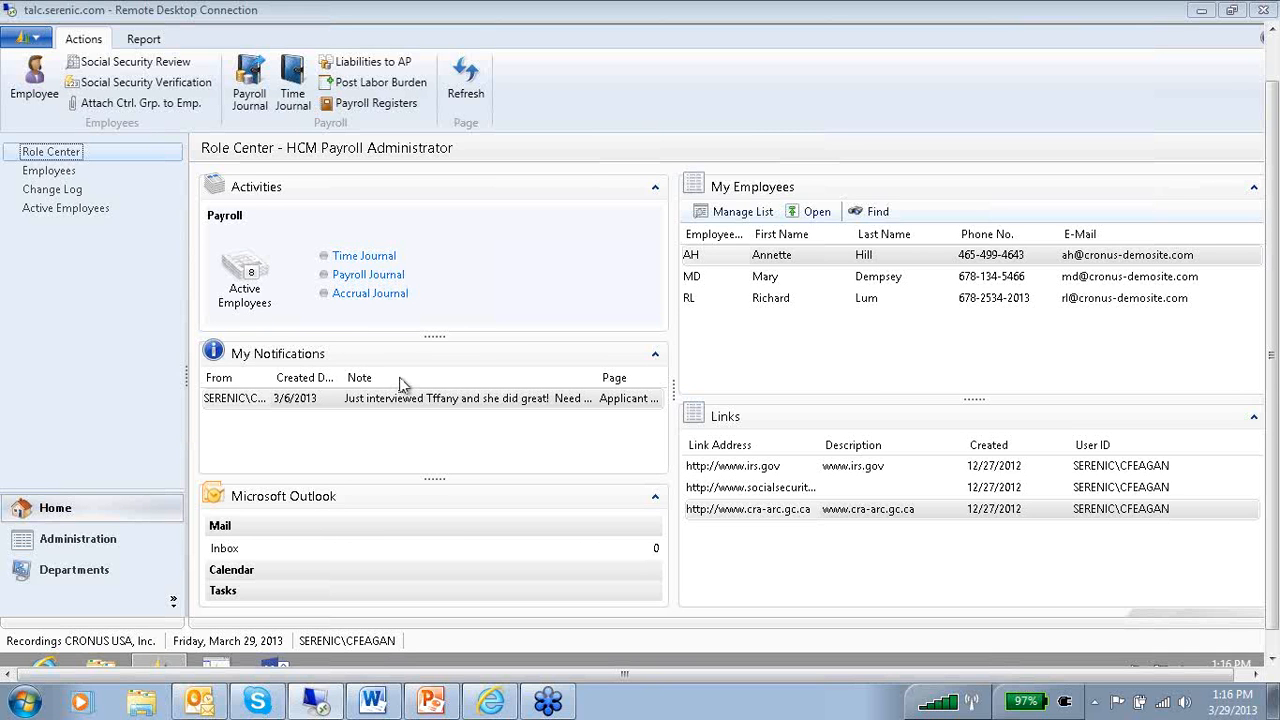
Open the Employees list and review the available and shown columns in its column customization.
left_click(56, 174)
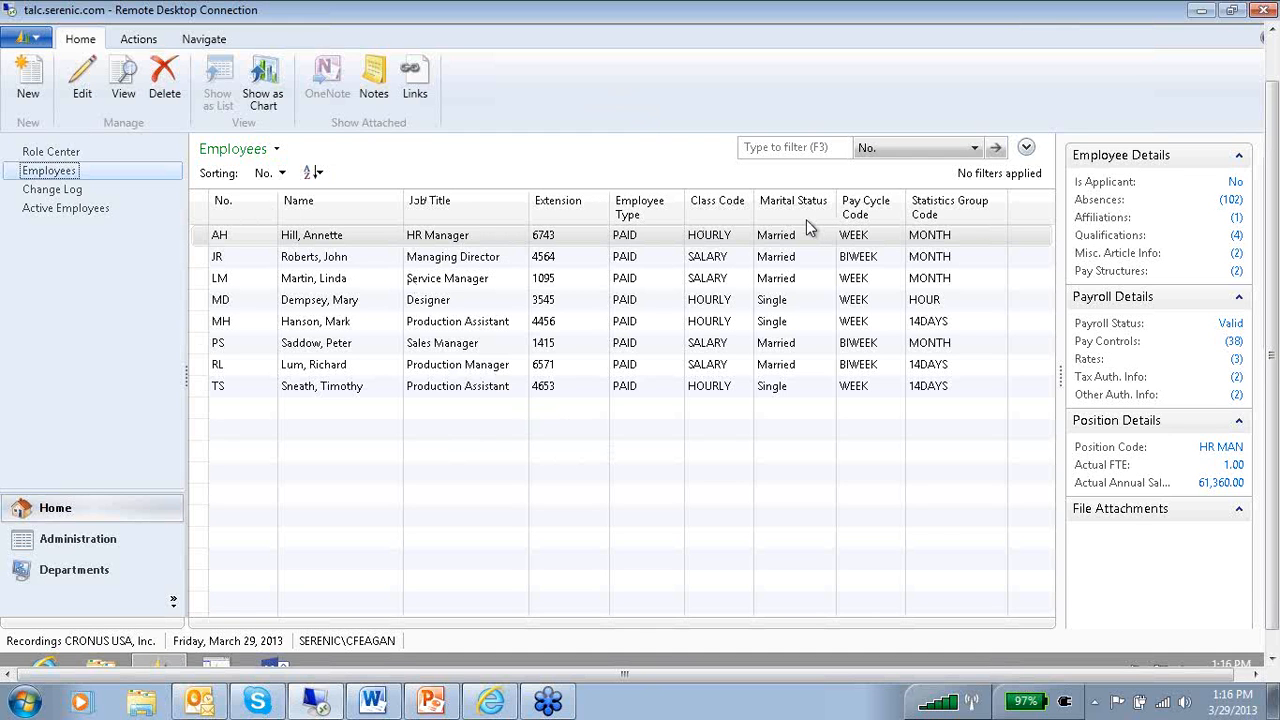
right_click(490, 210)
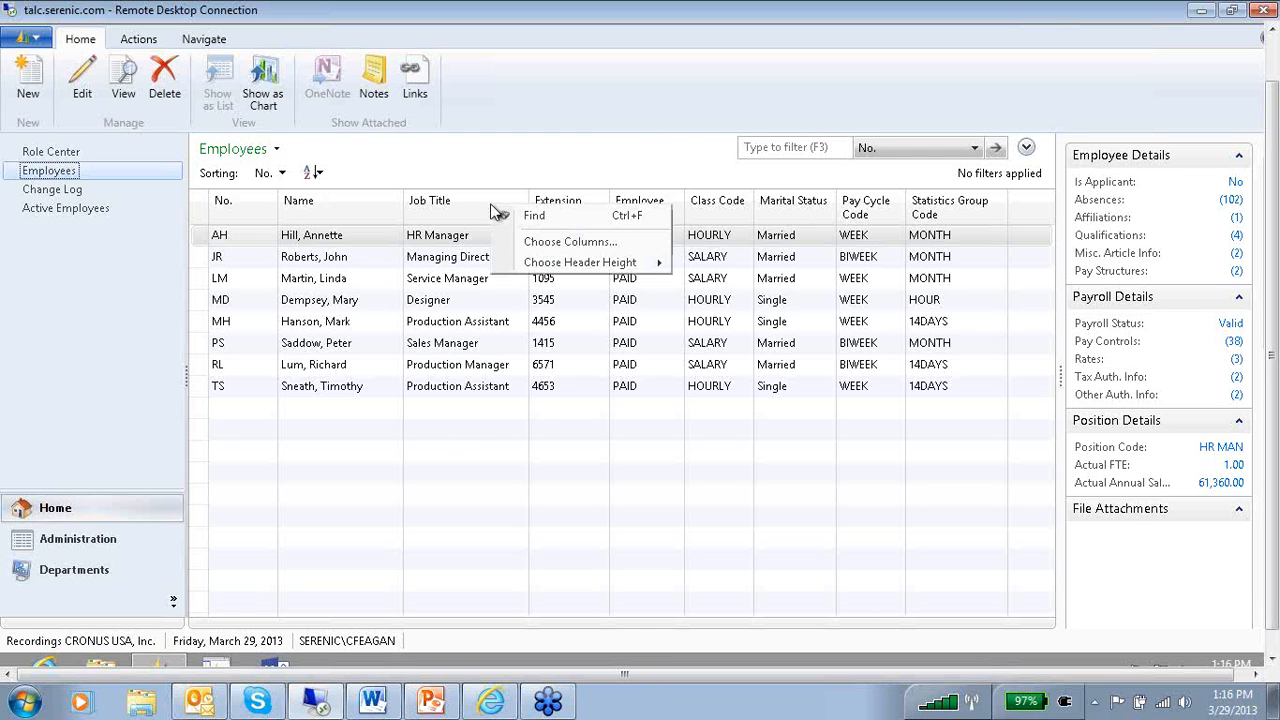
left_click(551, 245)
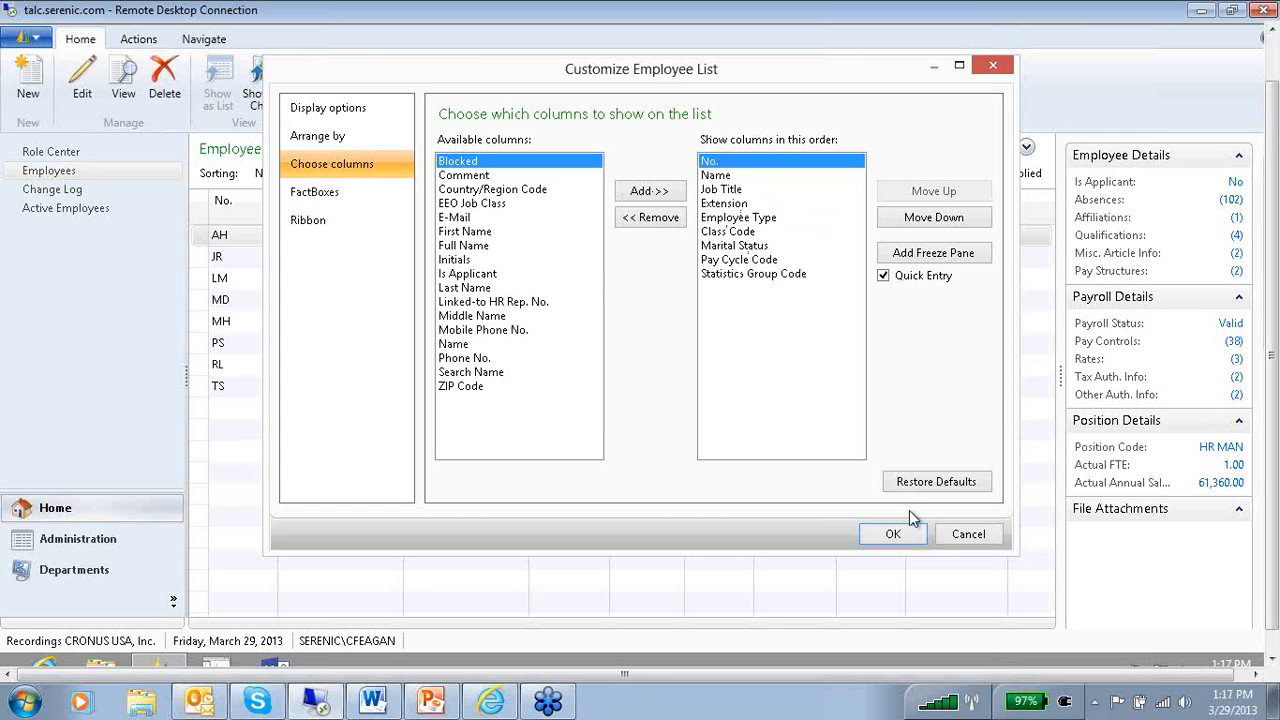
left_click(905, 537)
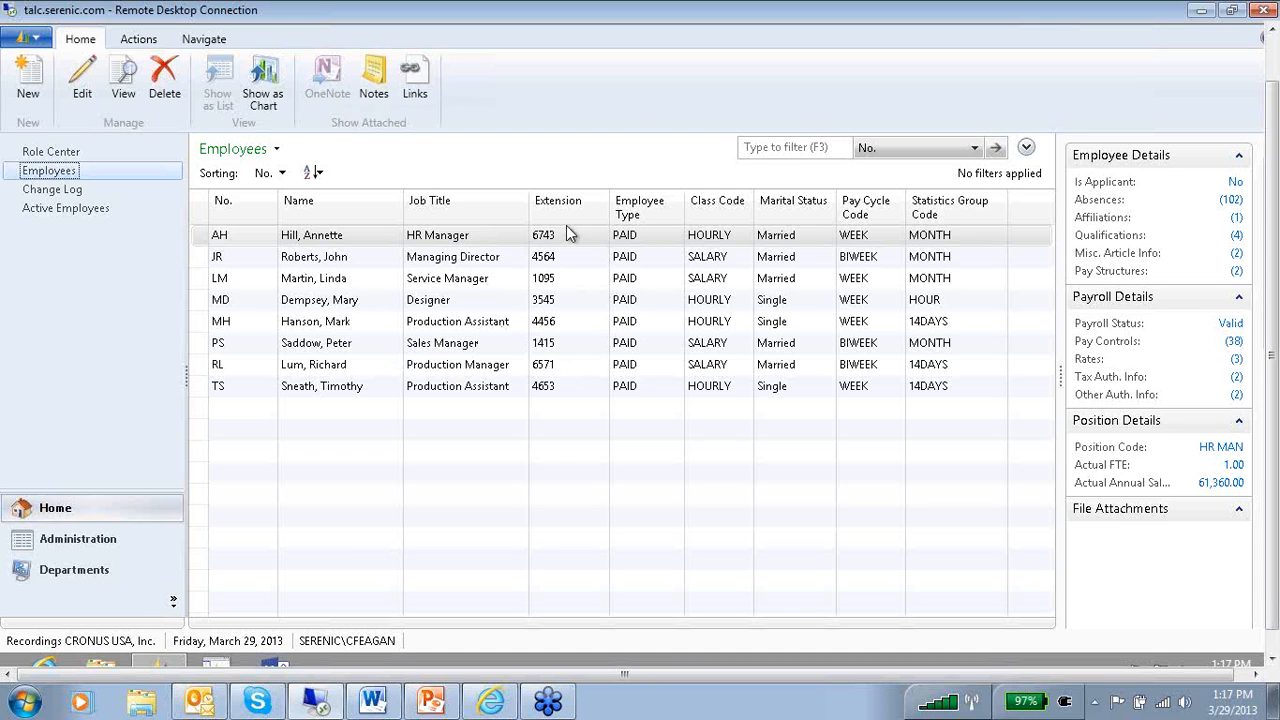
Filter the employee list by Class Code for HOURLY.
left_click(975, 150)
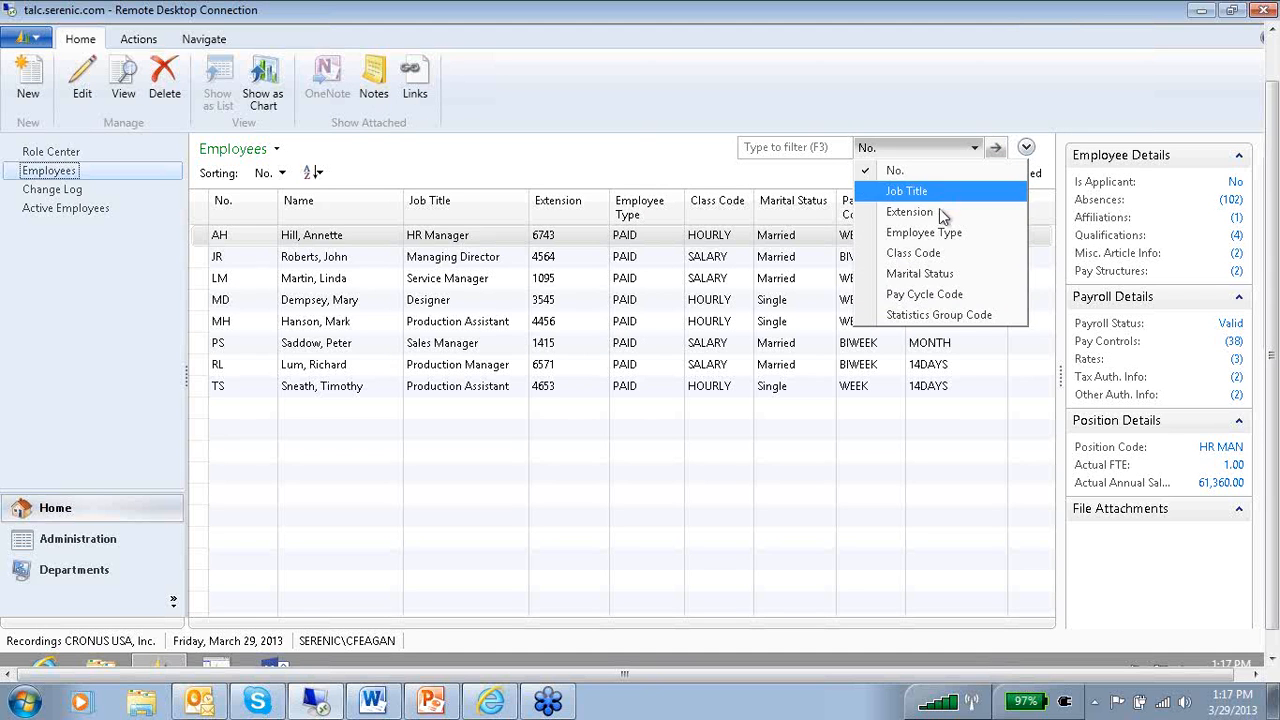
left_click(938, 258)
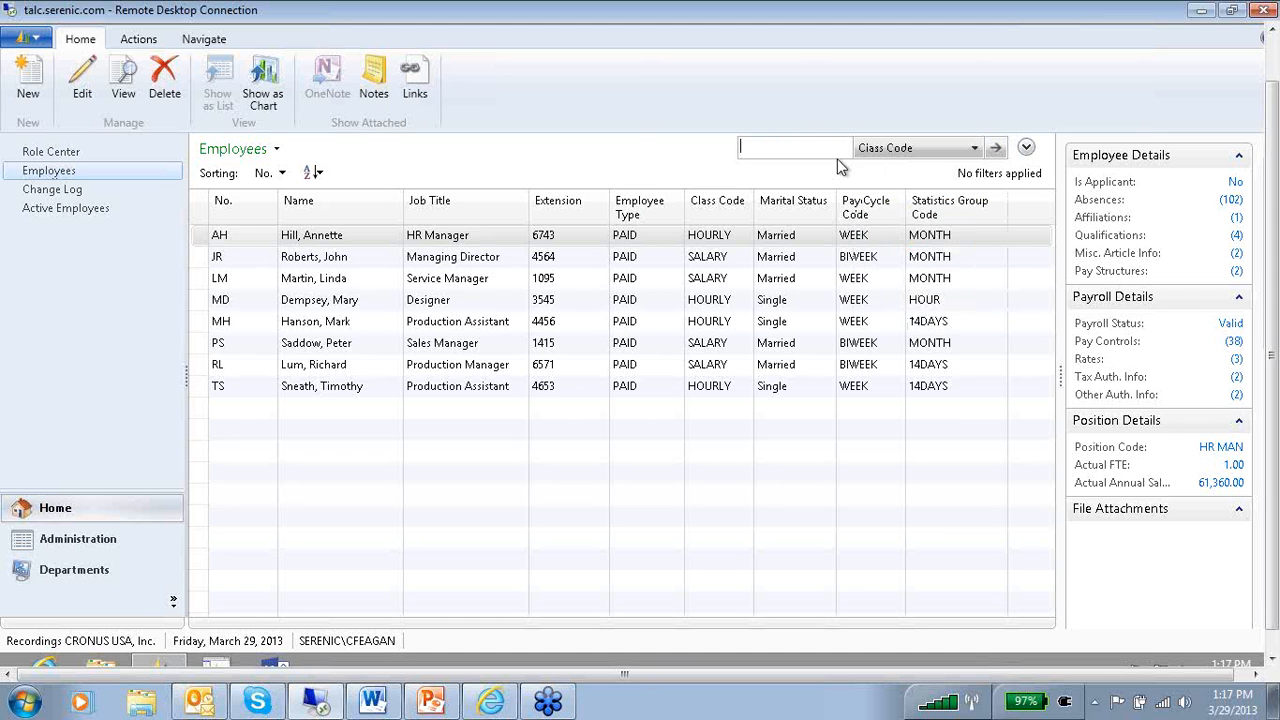
type("hourly")
left_click(995, 147)
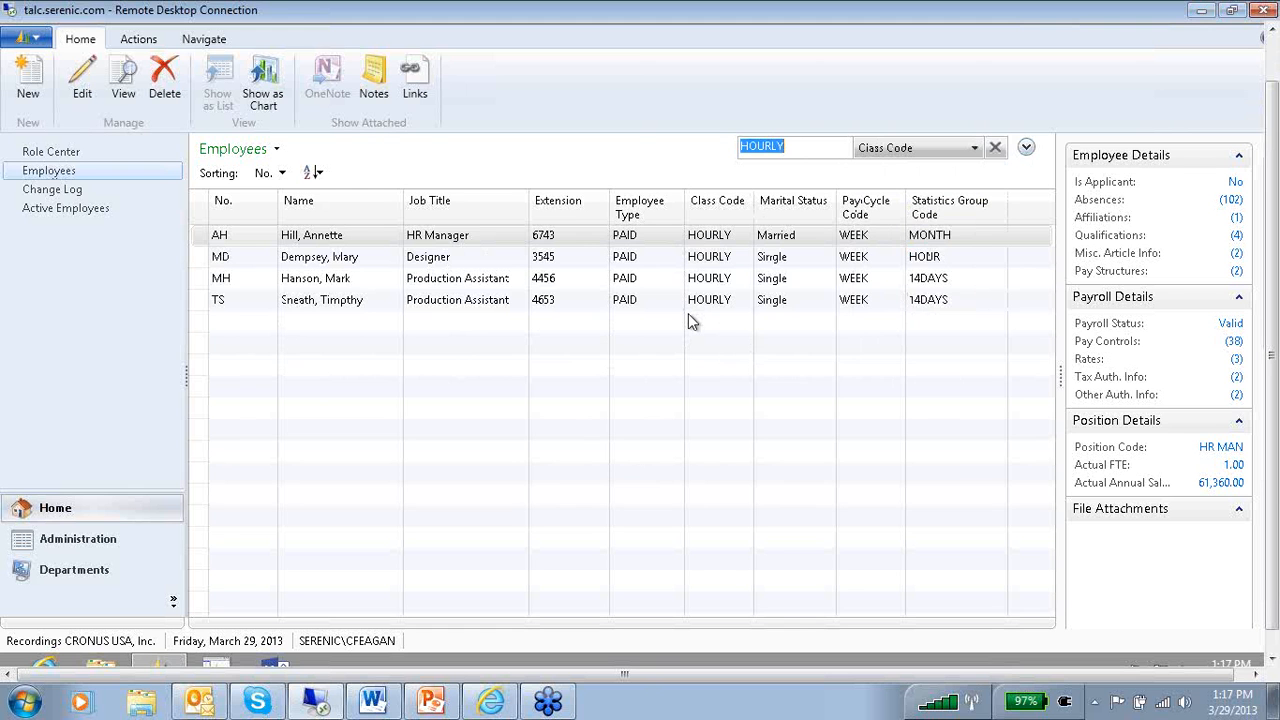
Add a second condition row to the advanced filter and browse all the columns it offers for filtering.
left_click(1026, 147)
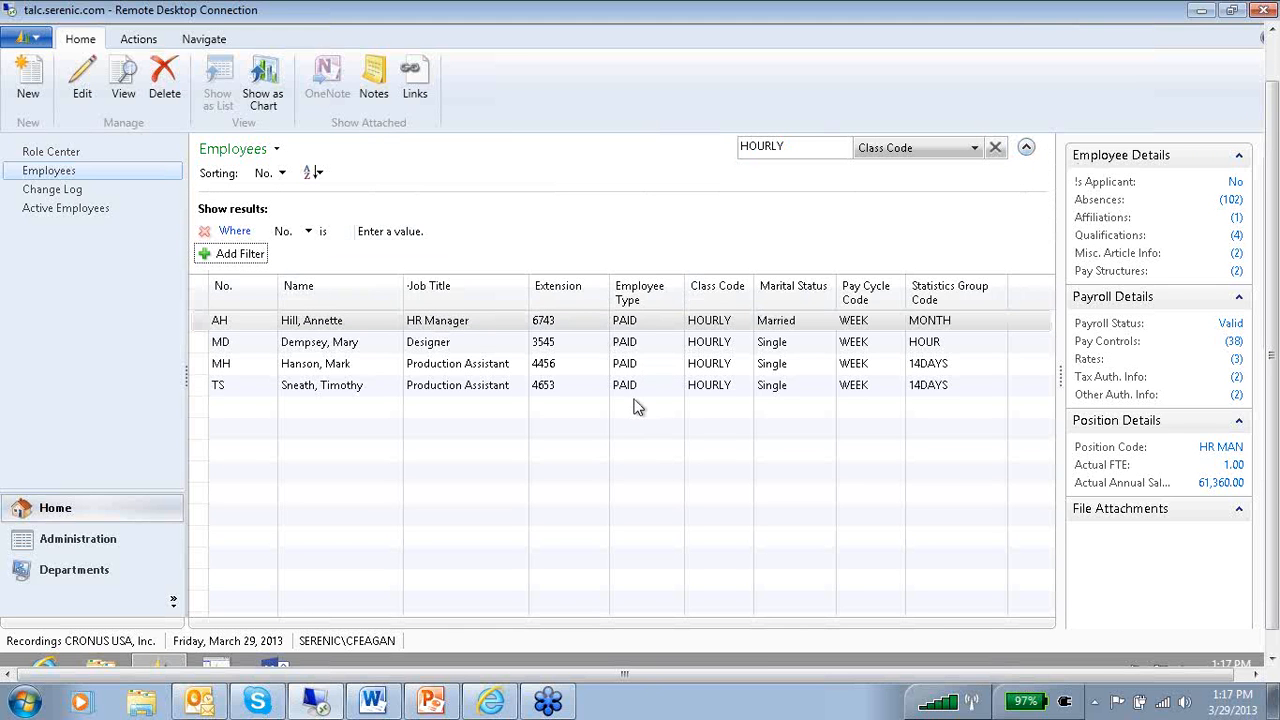
left_click(230, 255)
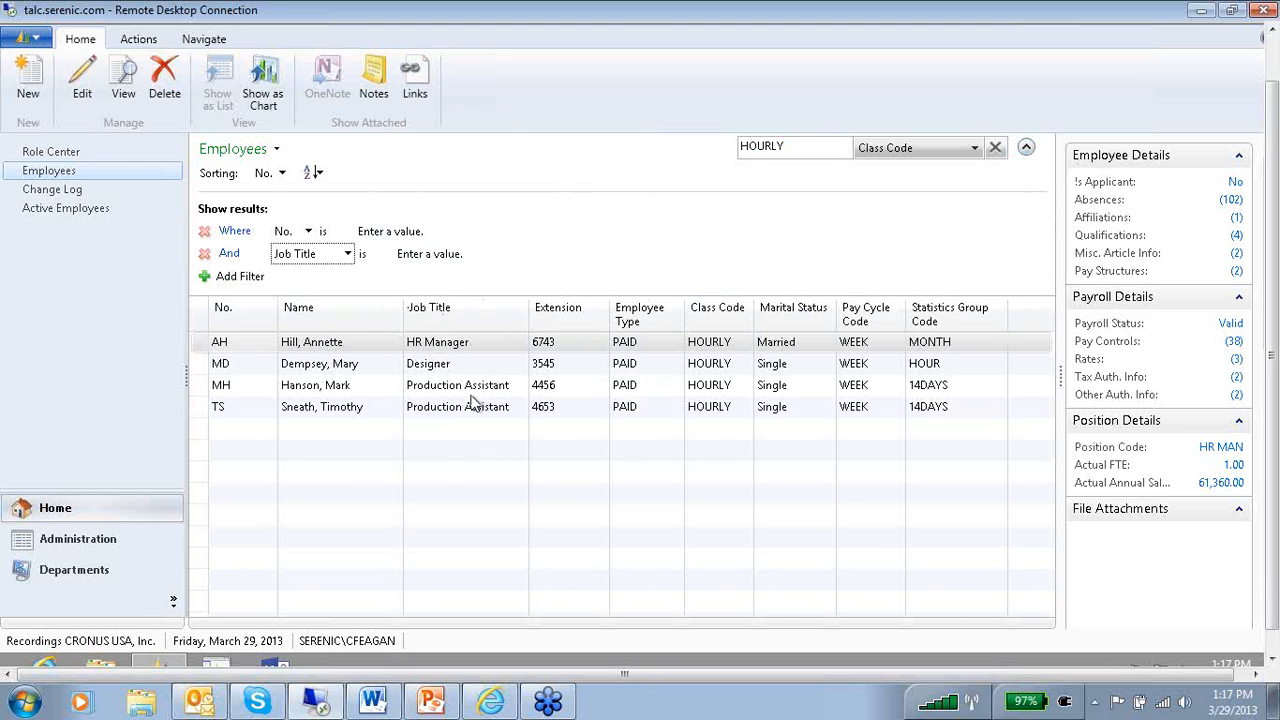
left_click(353, 255)
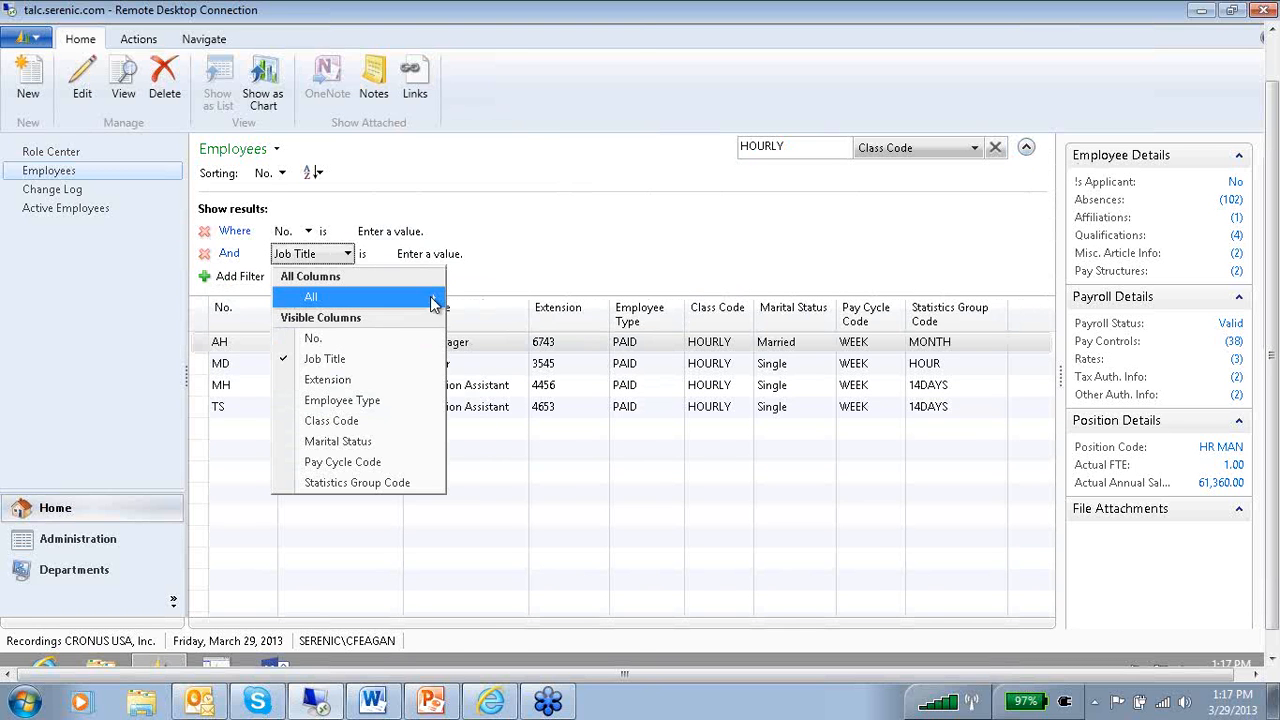
mouse_move(434, 297)
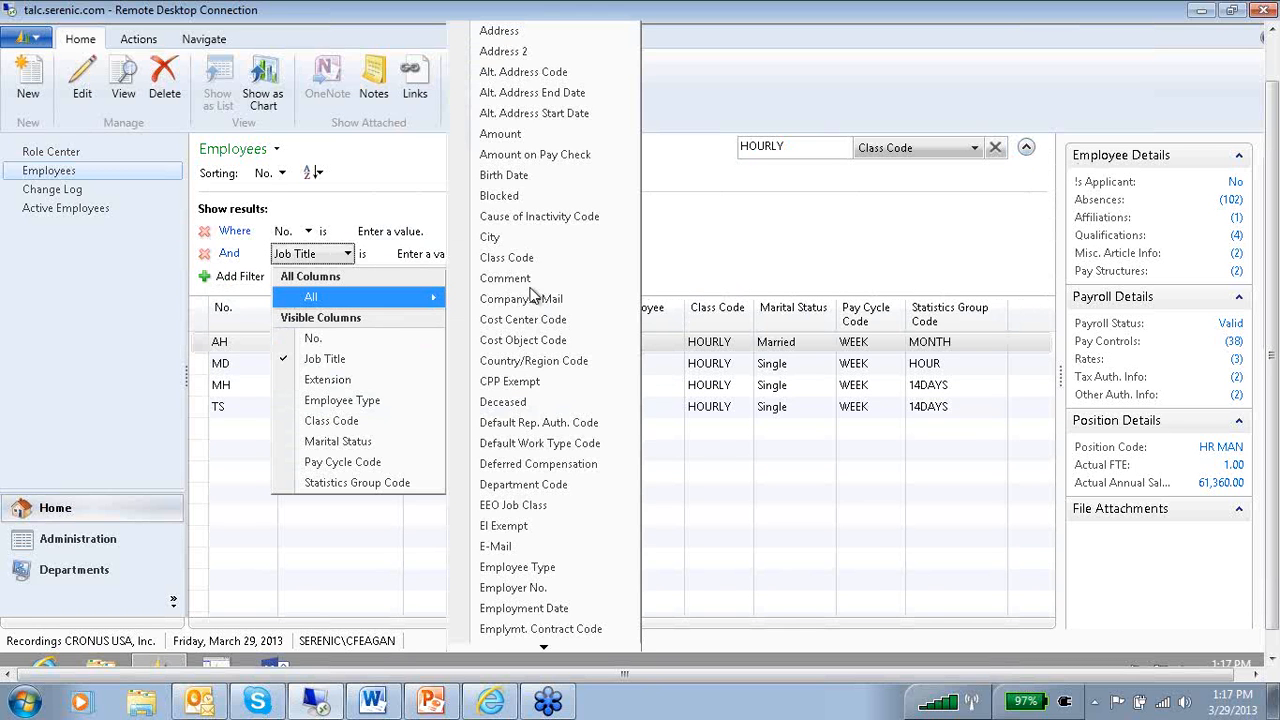
left_click(555, 645)
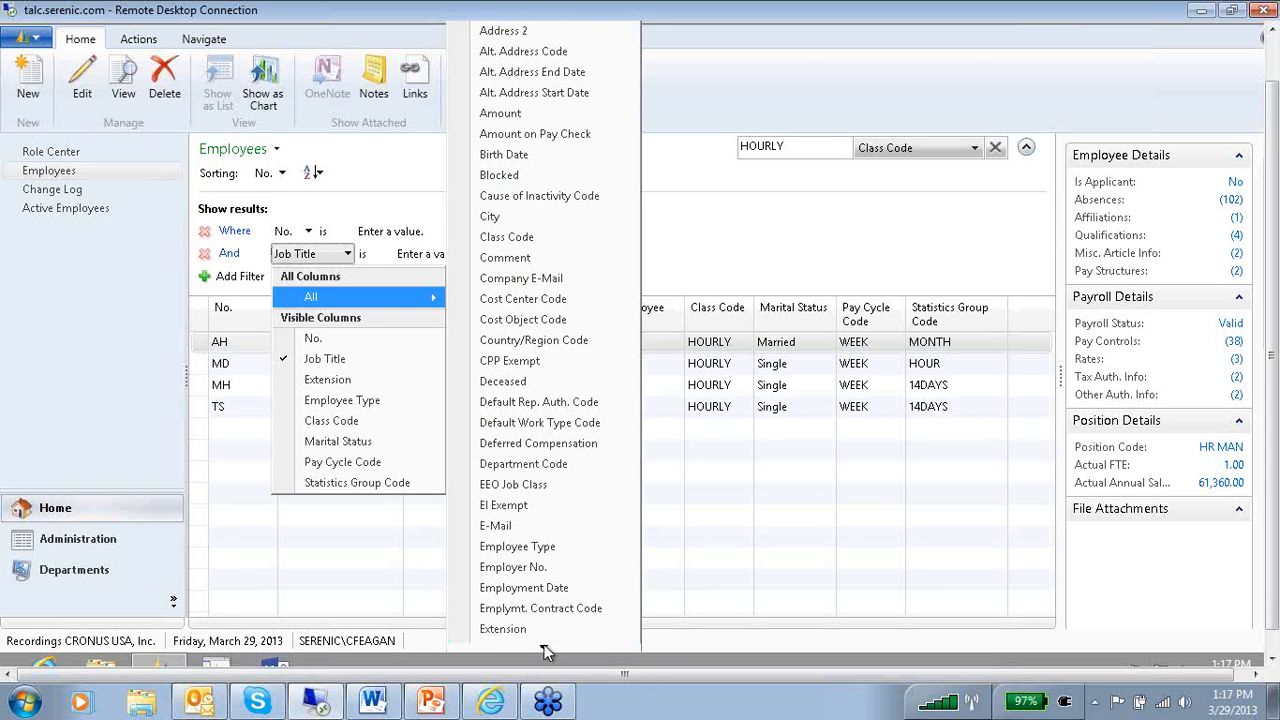
left_click(545, 648)
left_click(545, 648)
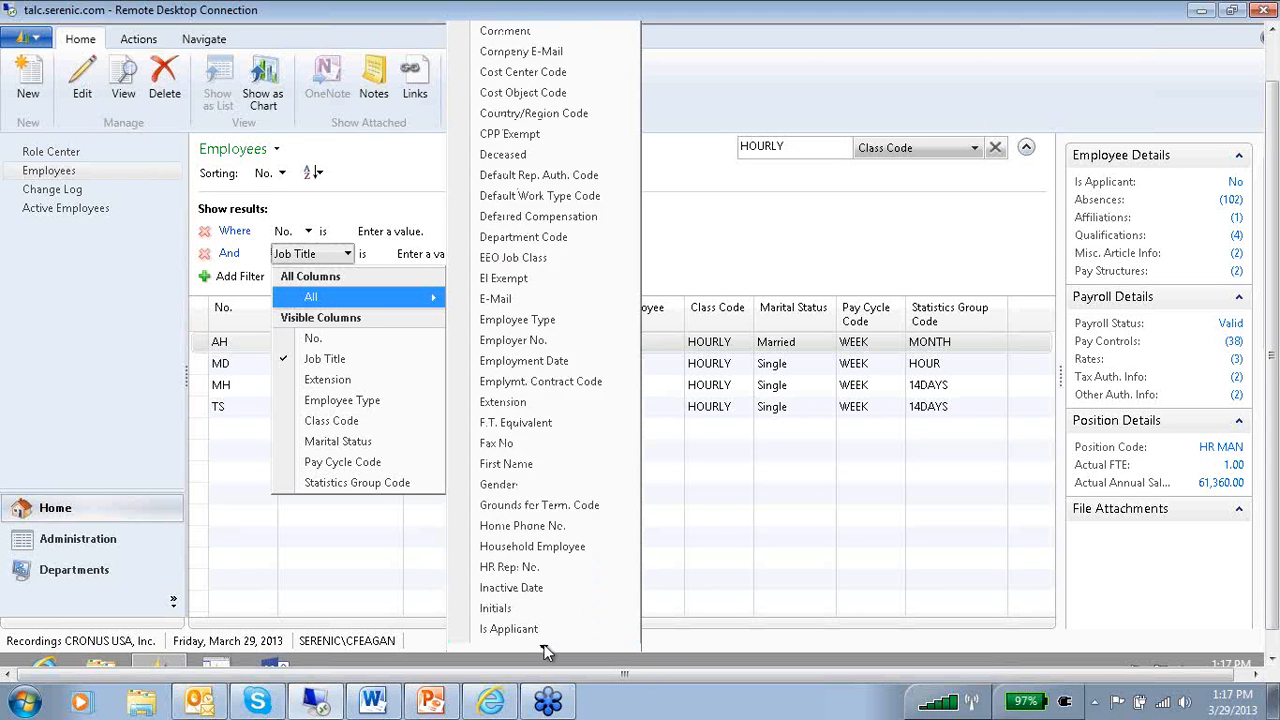
left_click(803, 217)
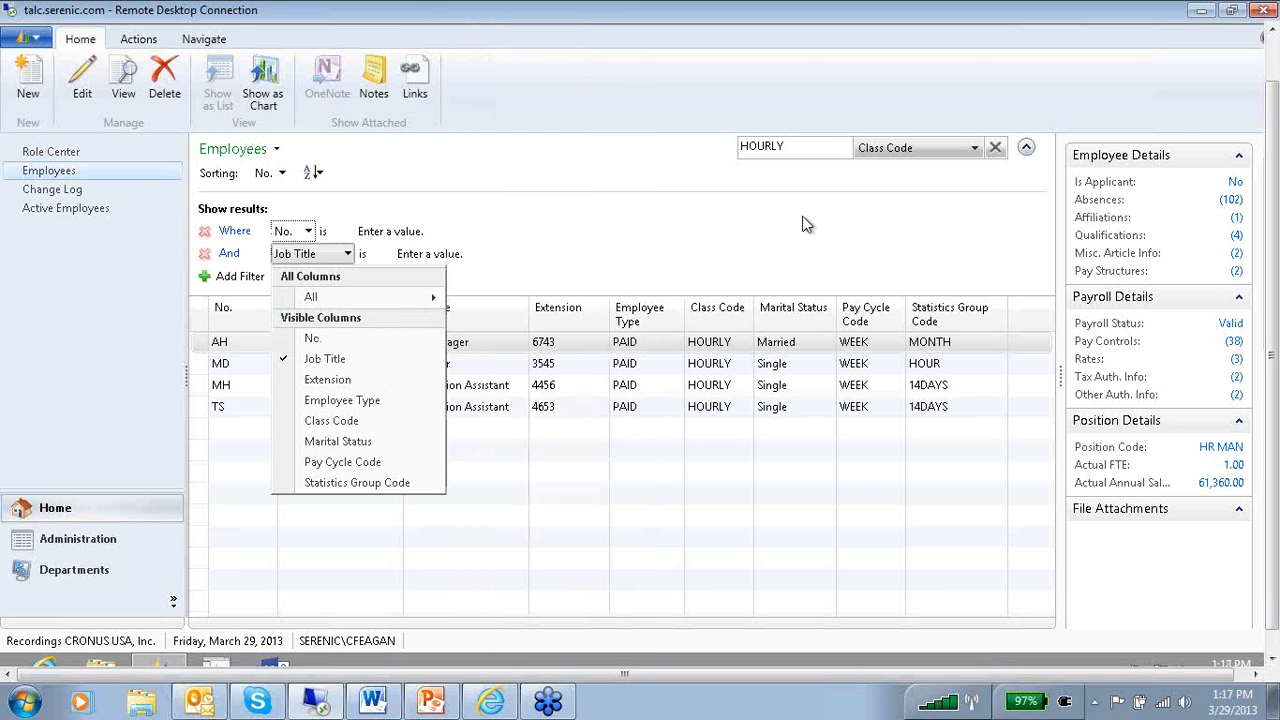
Collapse the advanced filter area and clear the Class Code filter from the employee list.
left_click(1026, 149)
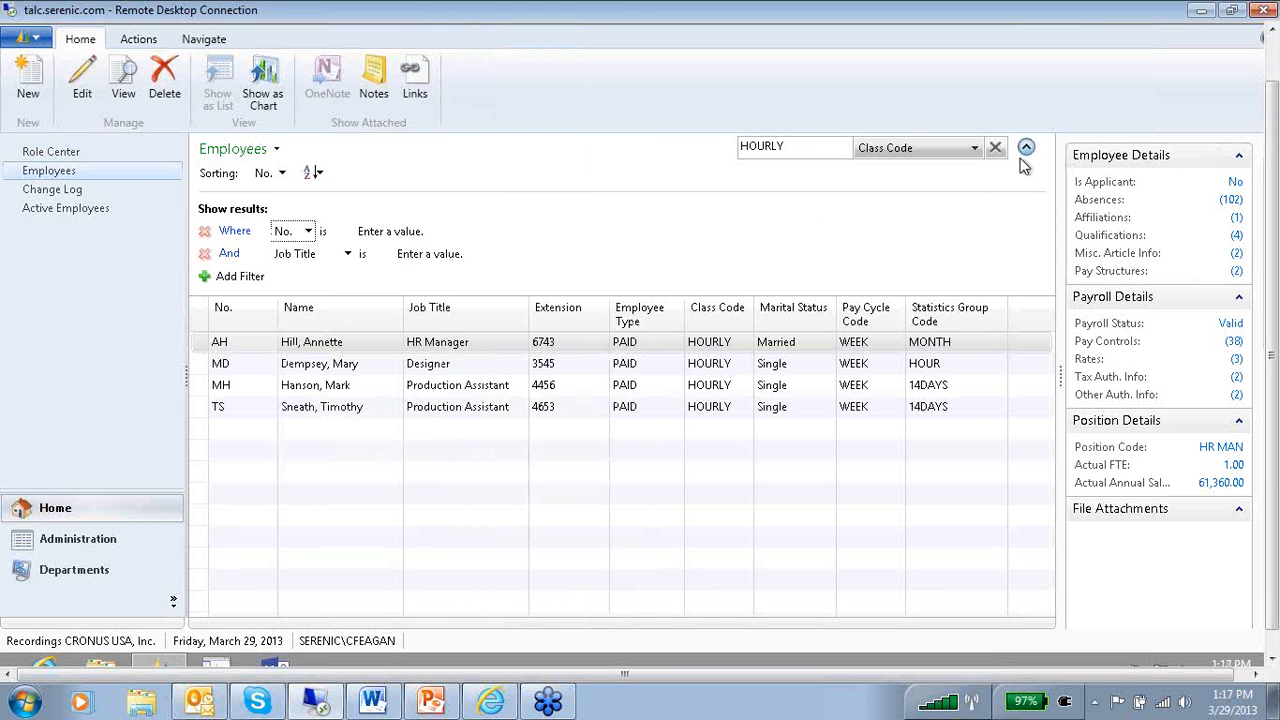
left_click(995, 147)
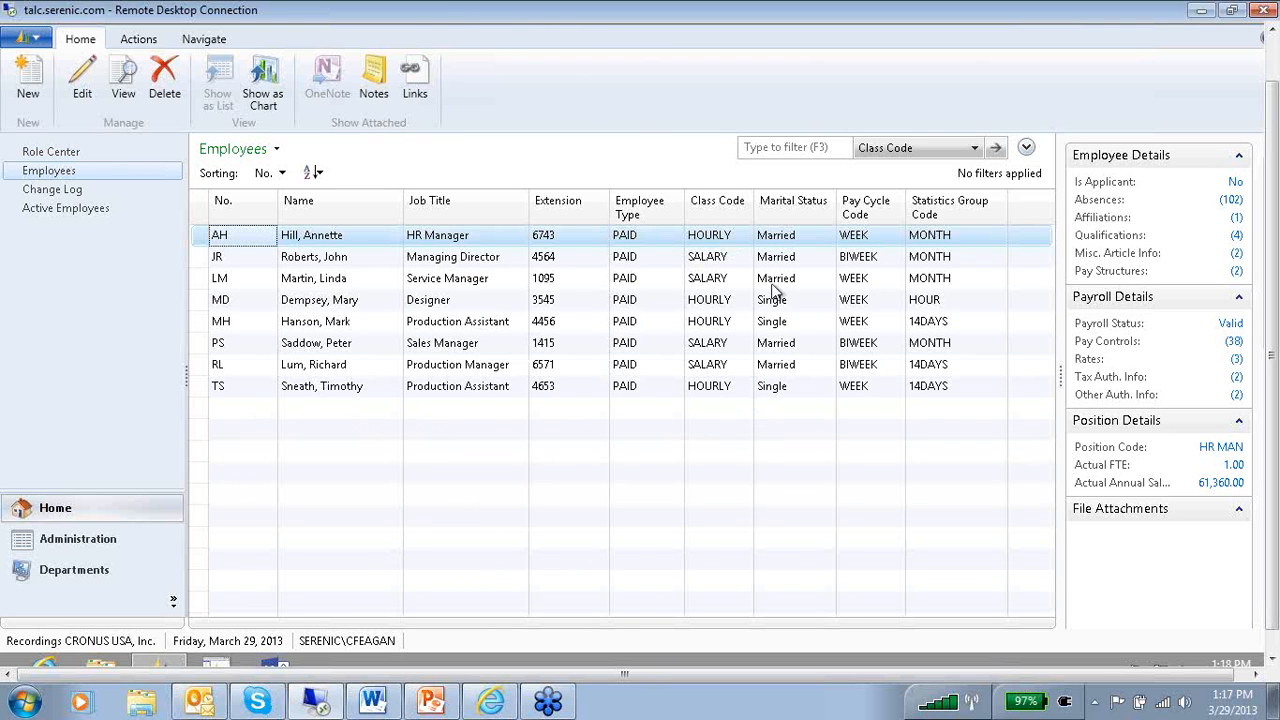
Export the unfiltered employee list to Microsoft Excel and inspect the filter options of the No. column.
left_click(36, 40)
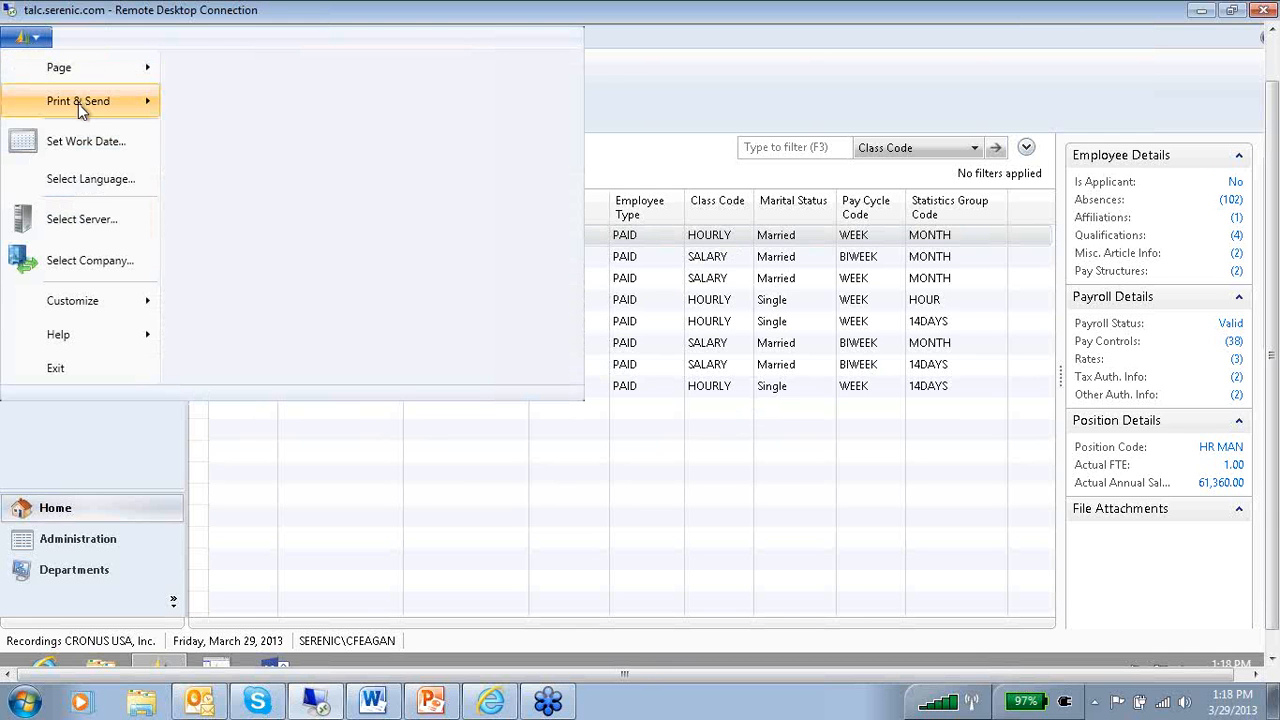
mouse_move(79, 104)
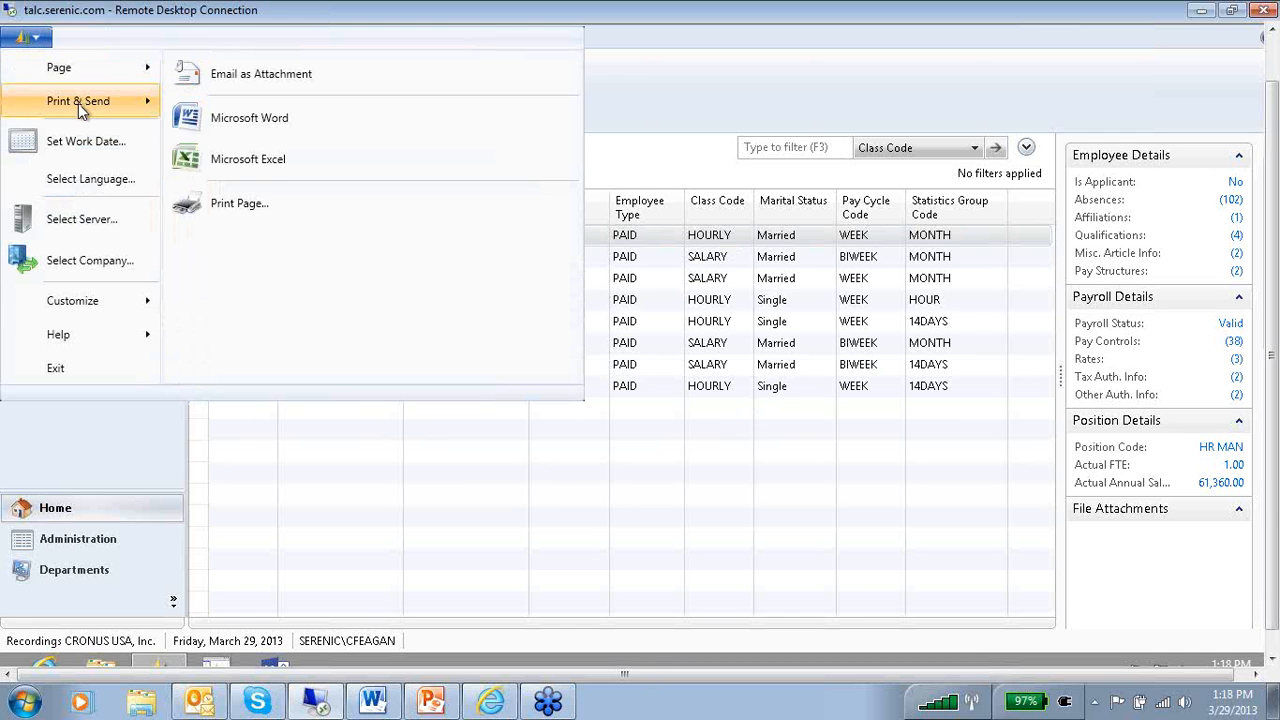
left_click(280, 173)
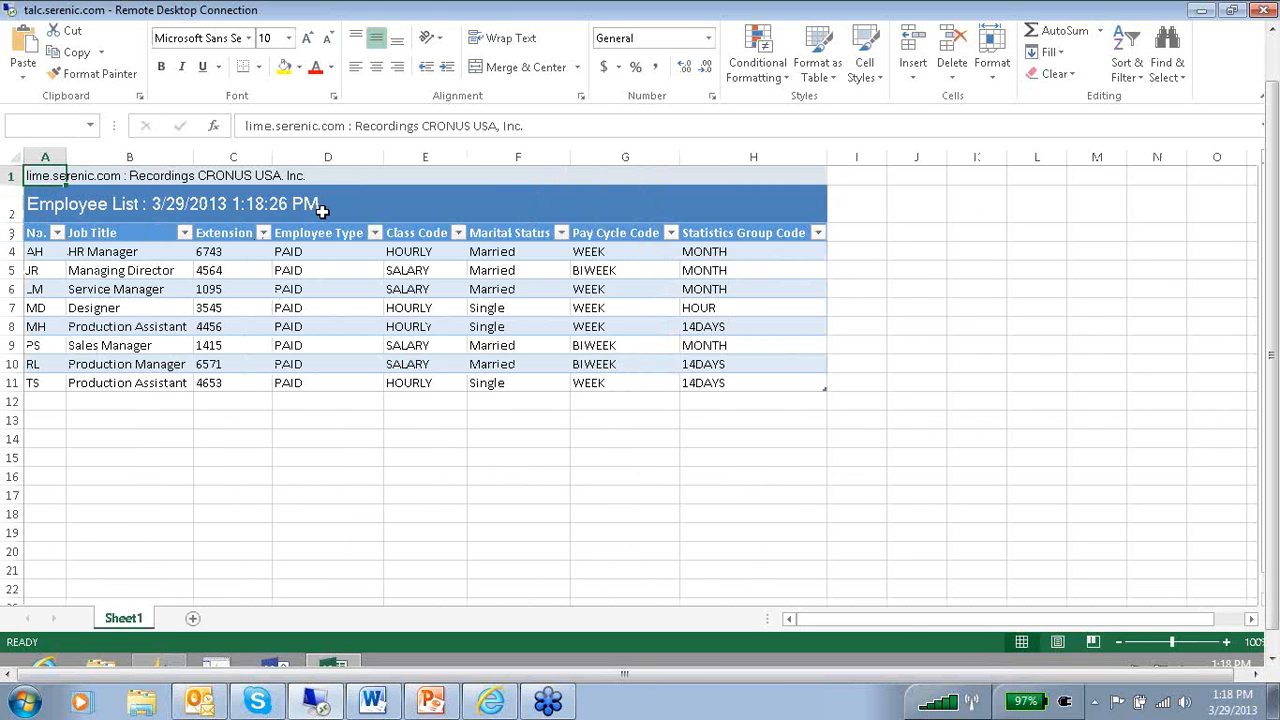
left_click(57, 232)
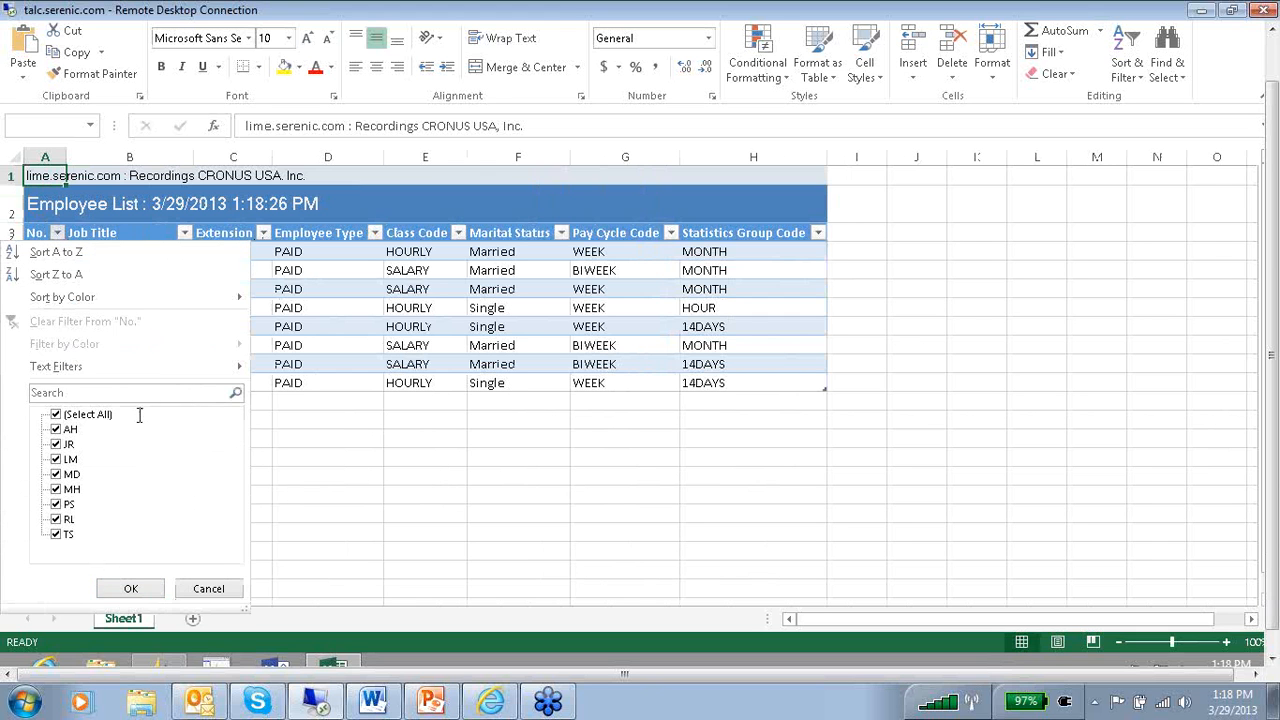
left_click(274, 240)
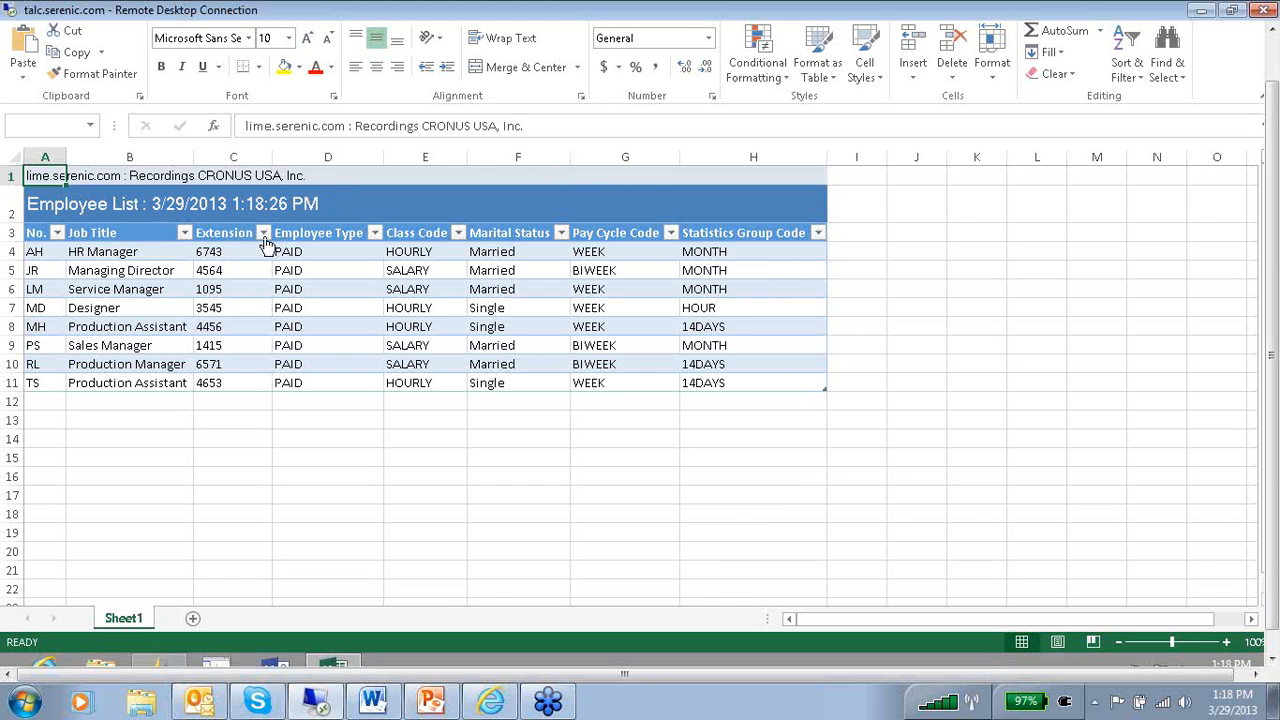
Refresh the exported employee worksheet using the Microsoft Dynamics NAV add-in.
left_click_drag(1271, 352, 1272, 299)
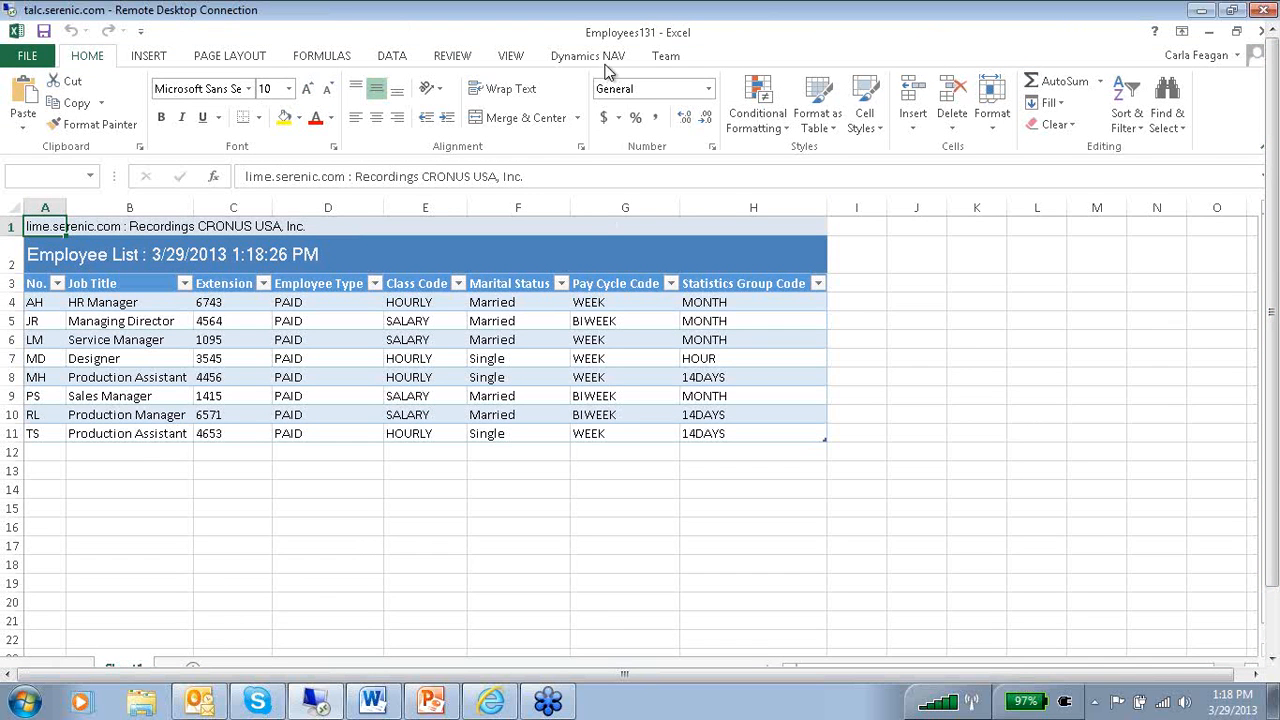
left_click(588, 56)
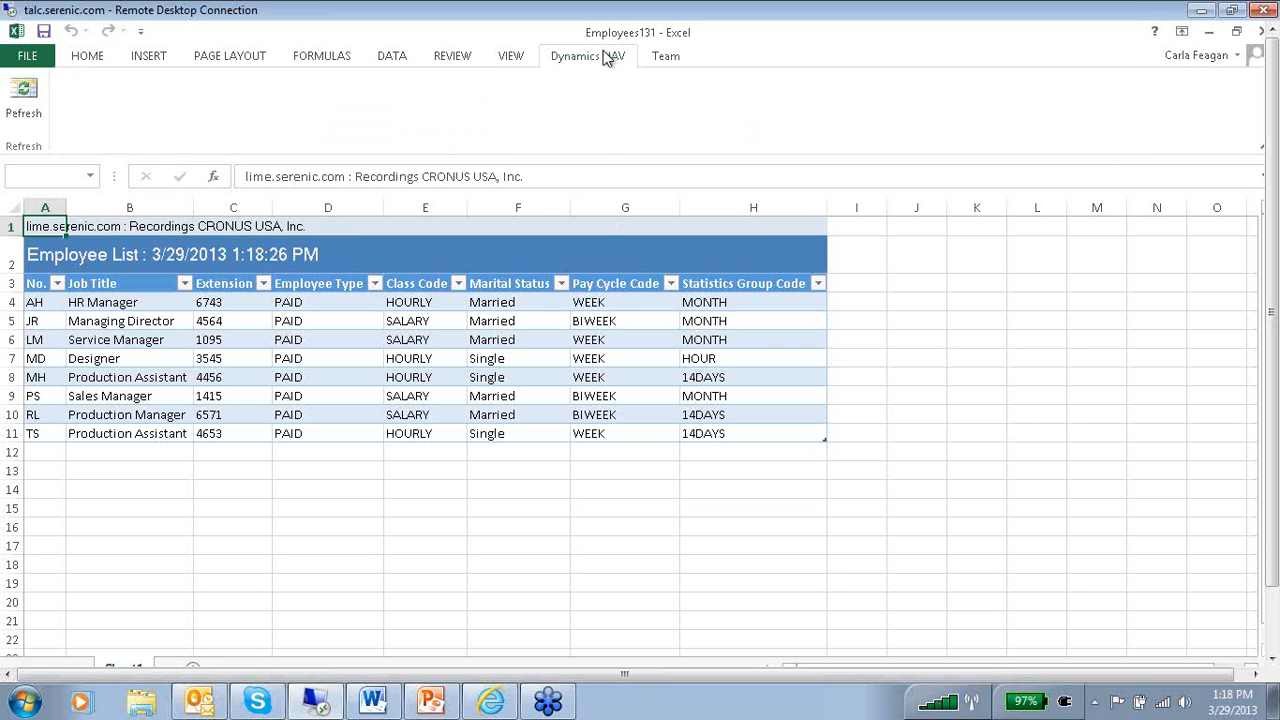
left_click(34, 103)
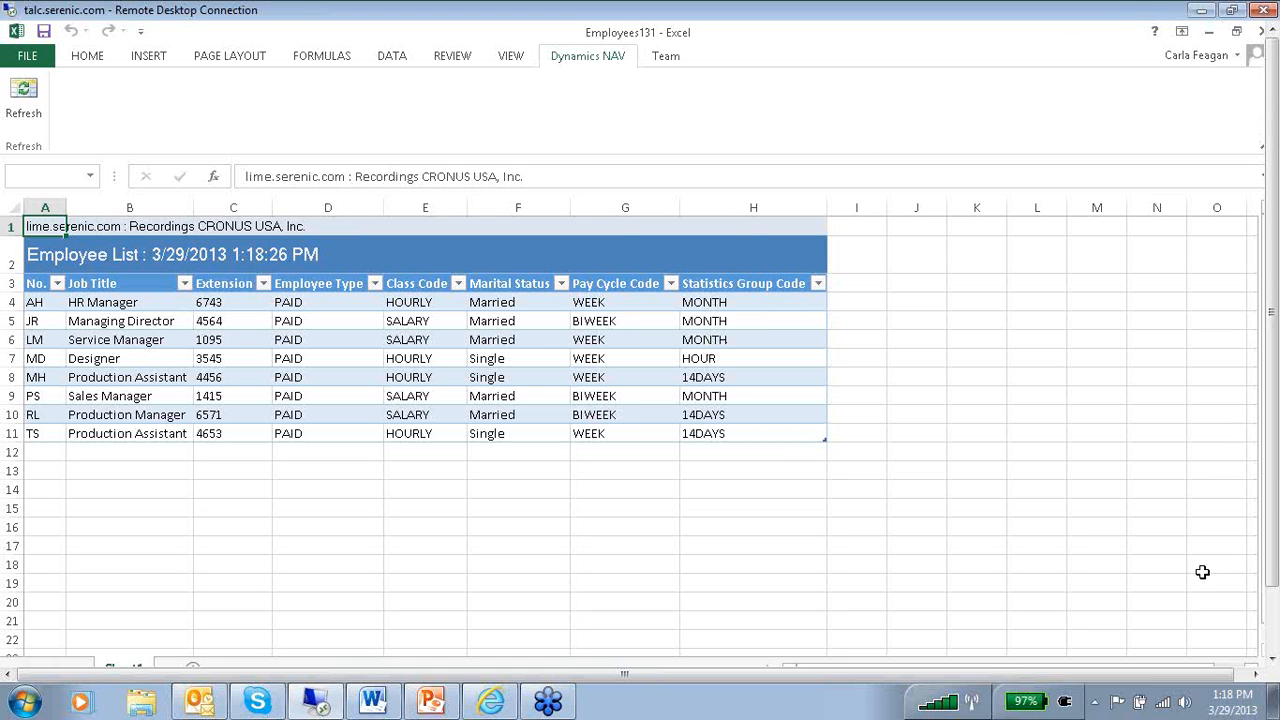
Close the Employees131 workbook without saving its changes.
left_click(1207, 680)
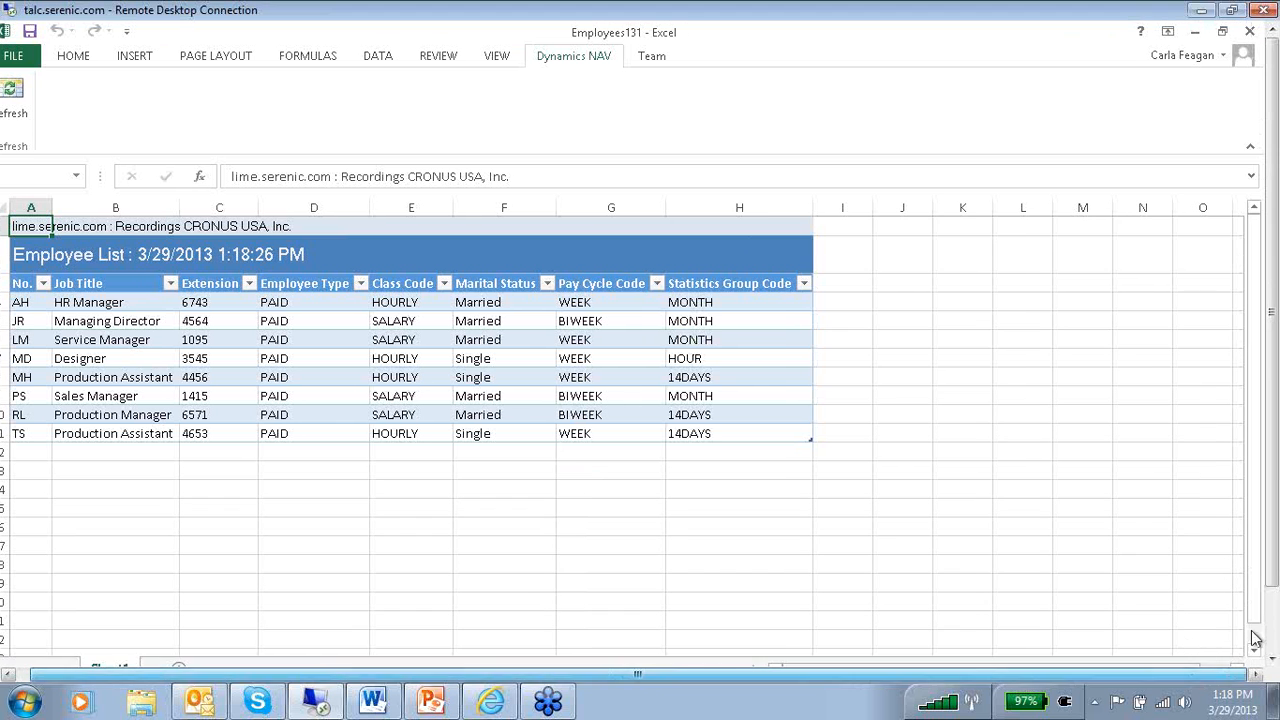
left_click(1248, 33)
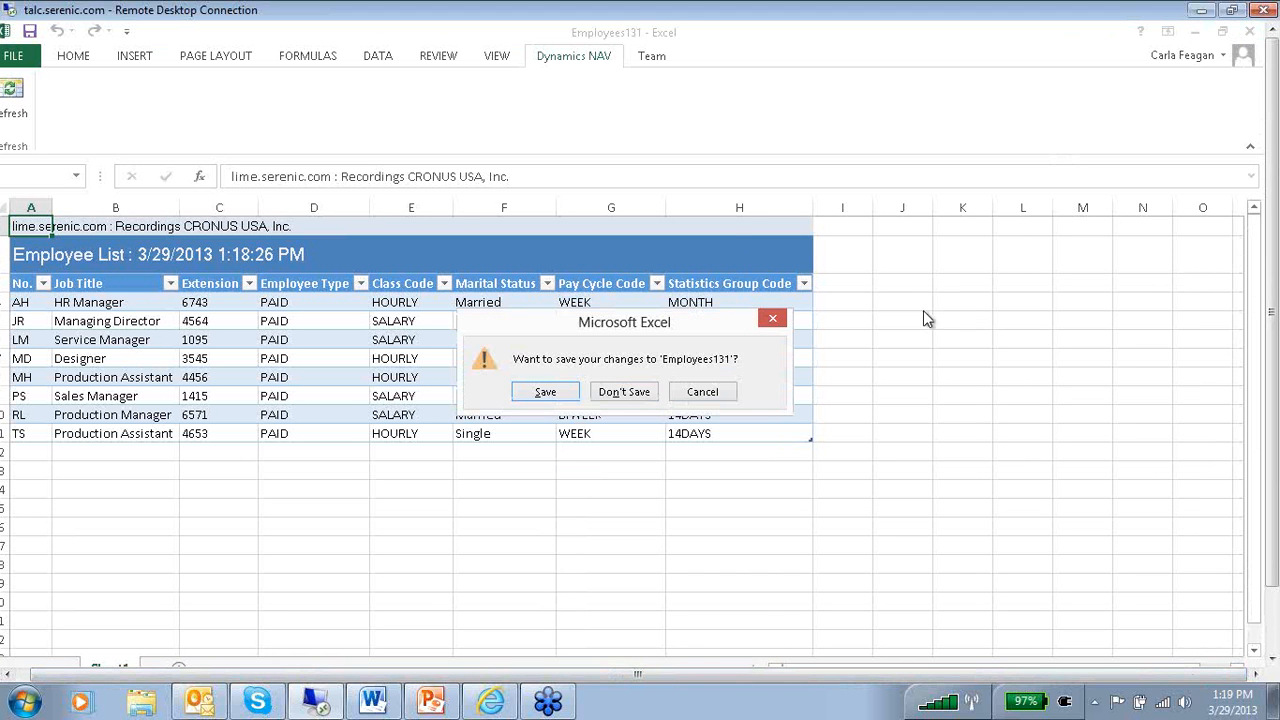
left_click(624, 392)
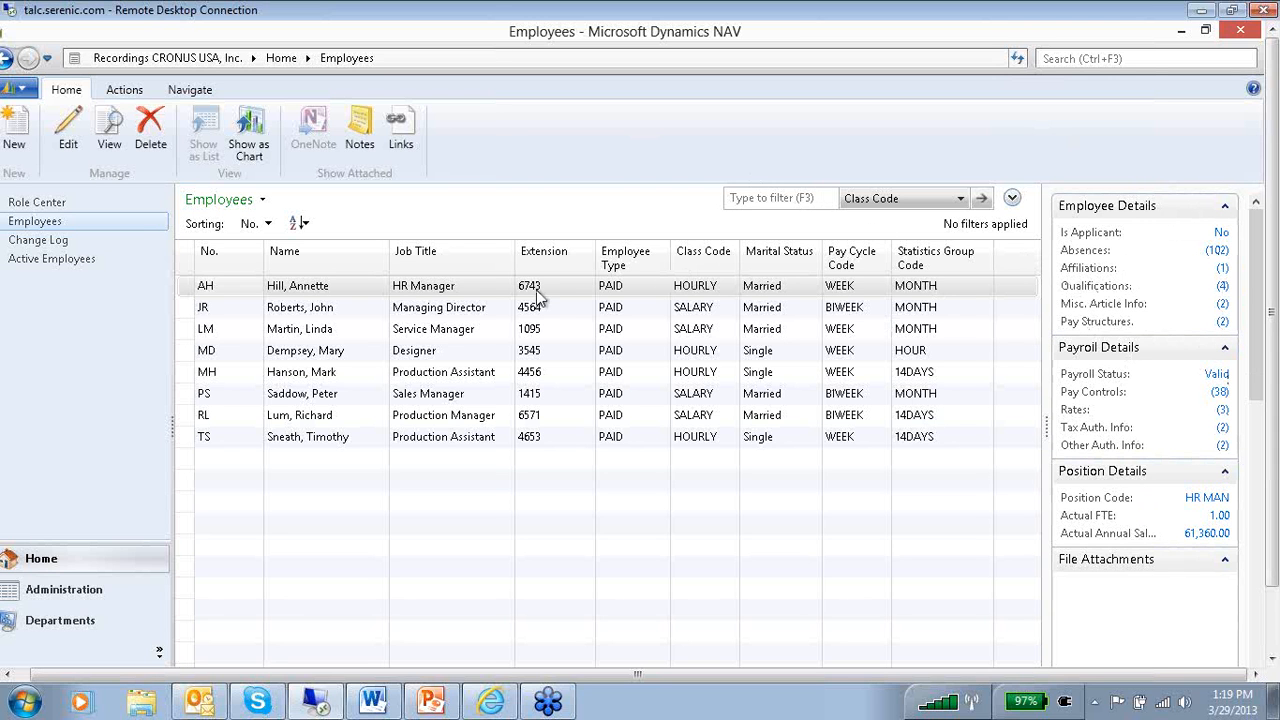
View the HR Manager's absence records and their Print & Send options, and close the absences window.
left_click(1217, 252)
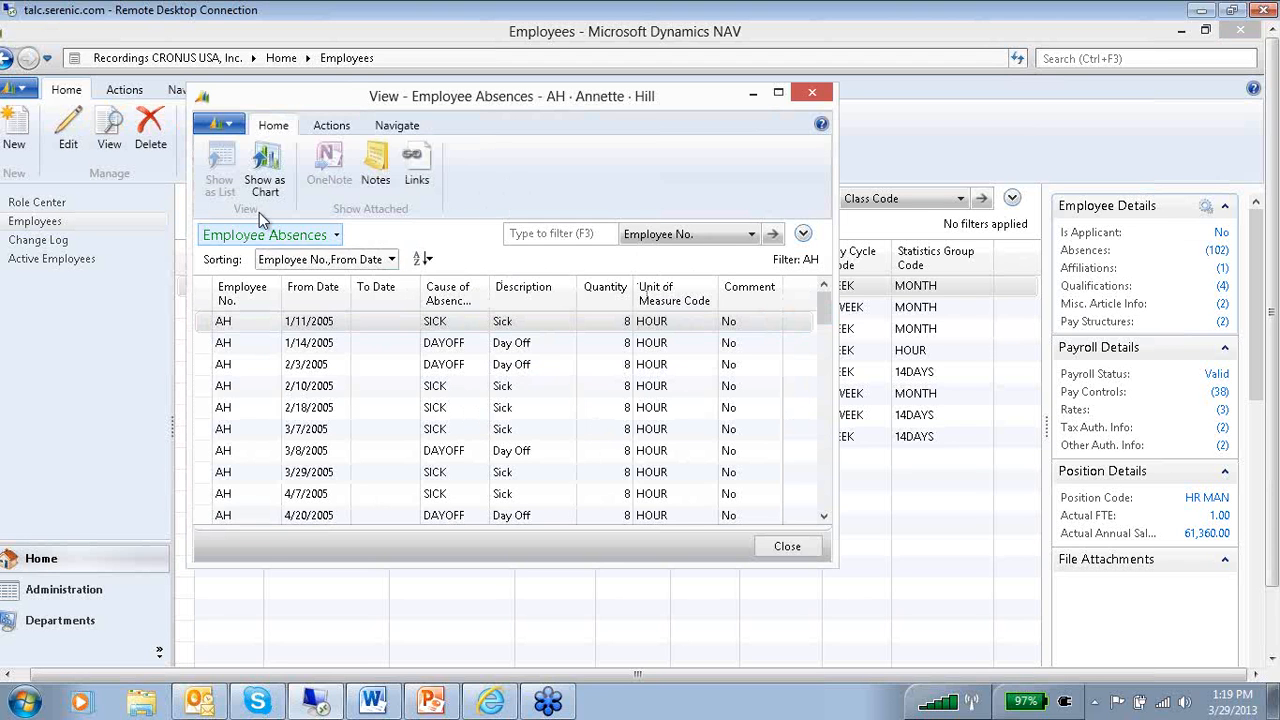
left_click(228, 123)
mouse_move(235, 200)
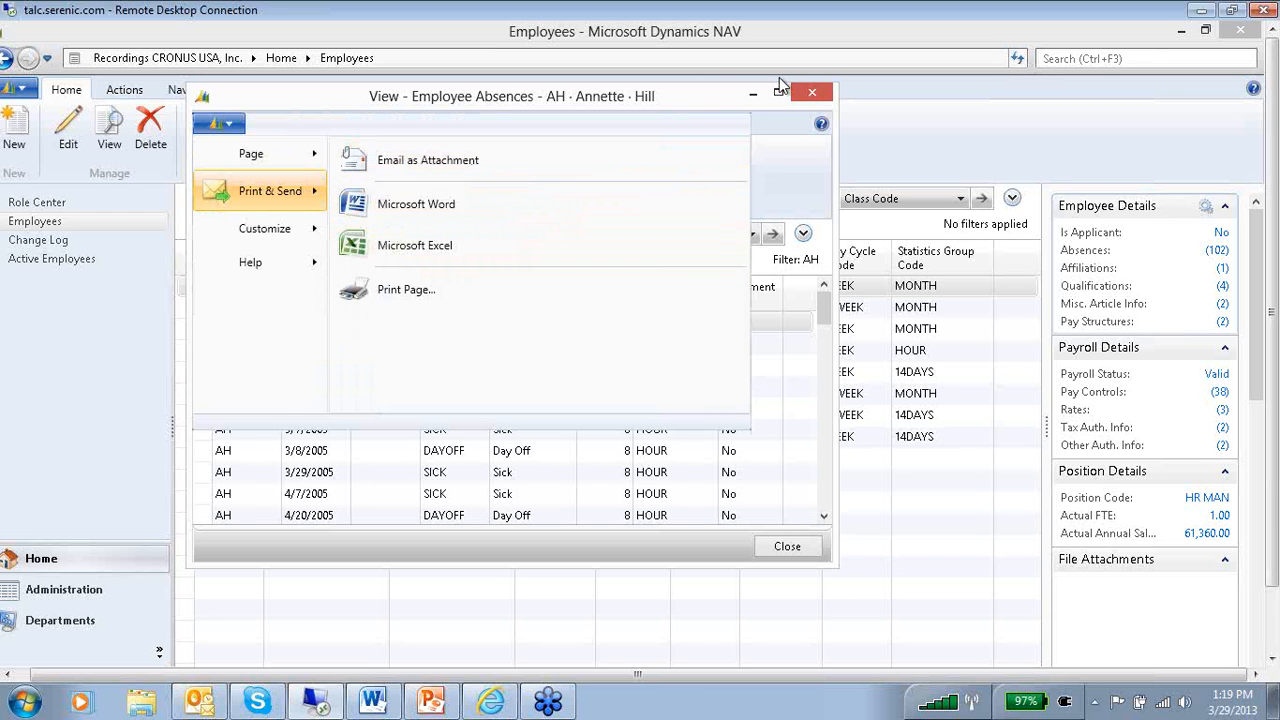
left_click(818, 95)
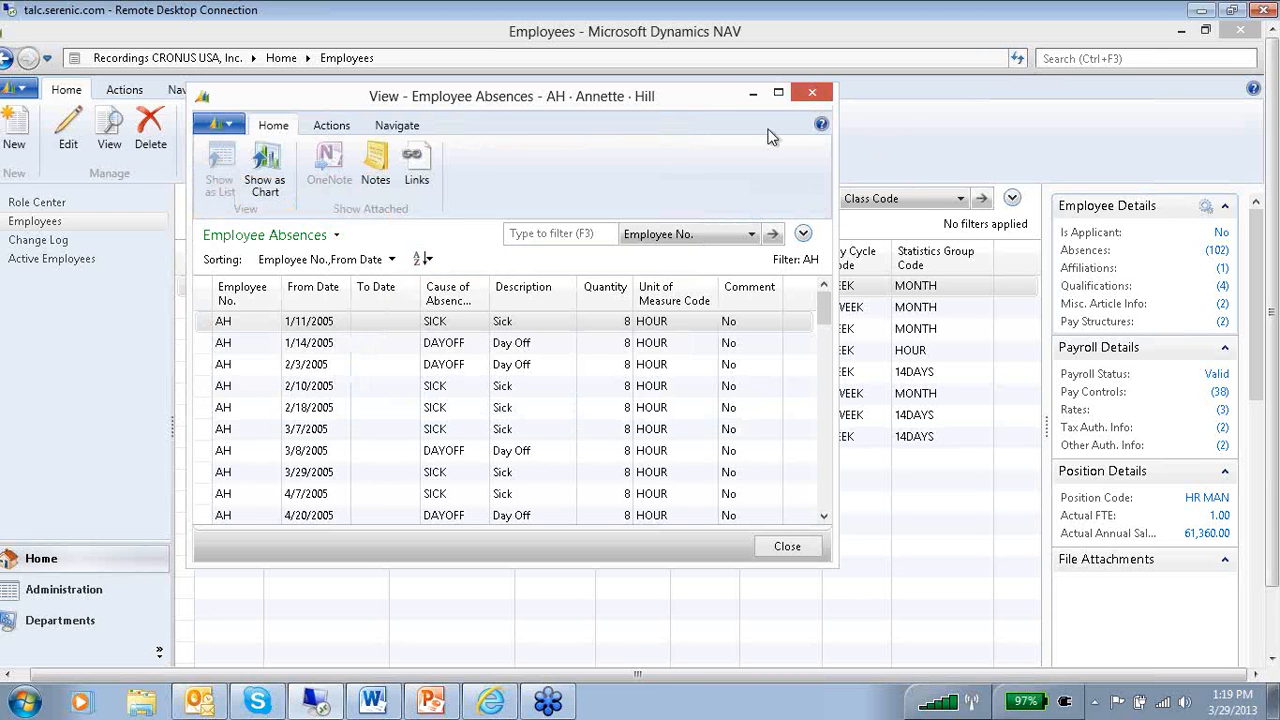
left_click(814, 94)
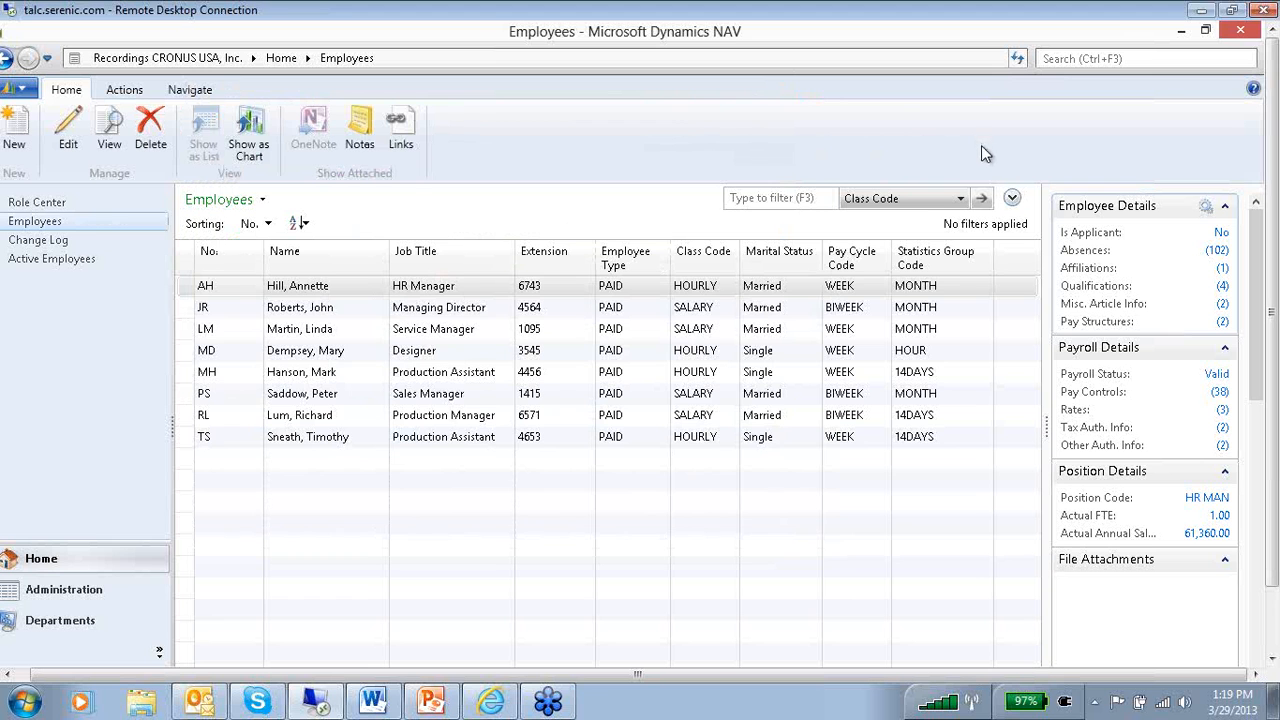
Review the employee, payroll and position details of the Managing Director, Service Manager, Designer and first Production Assistant in turn.
left_click(606, 307)
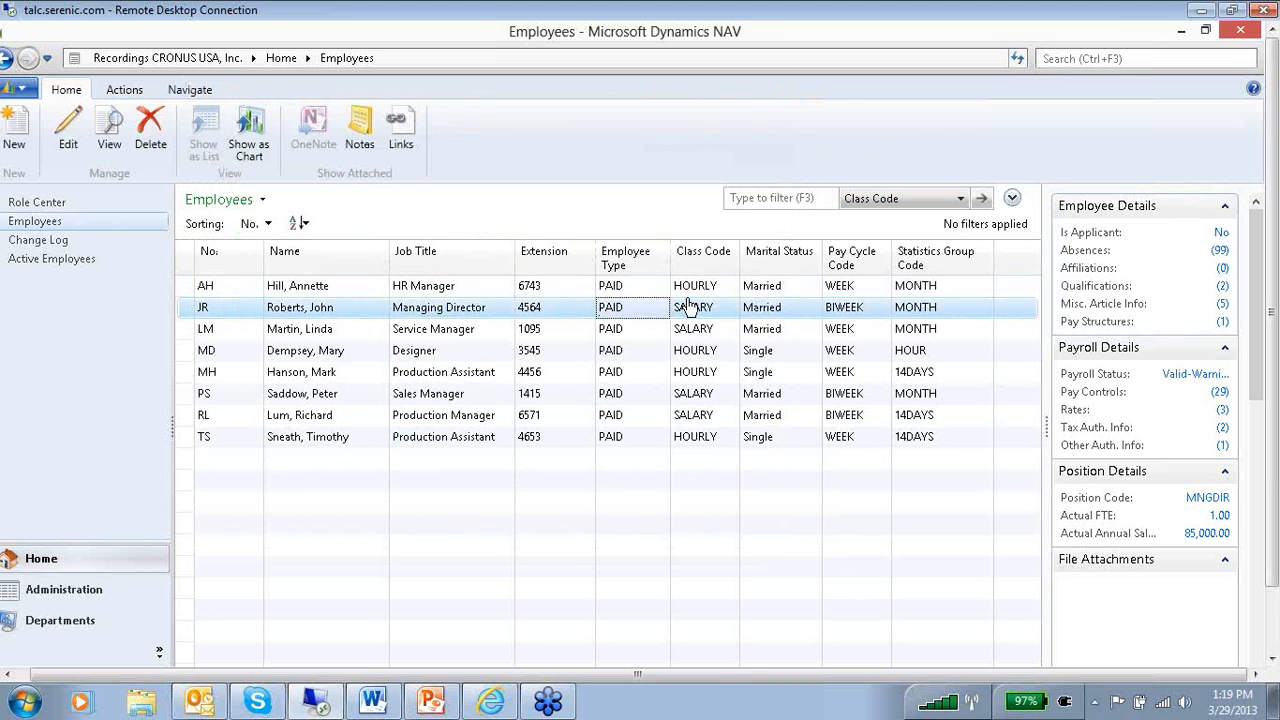
left_click(628, 329)
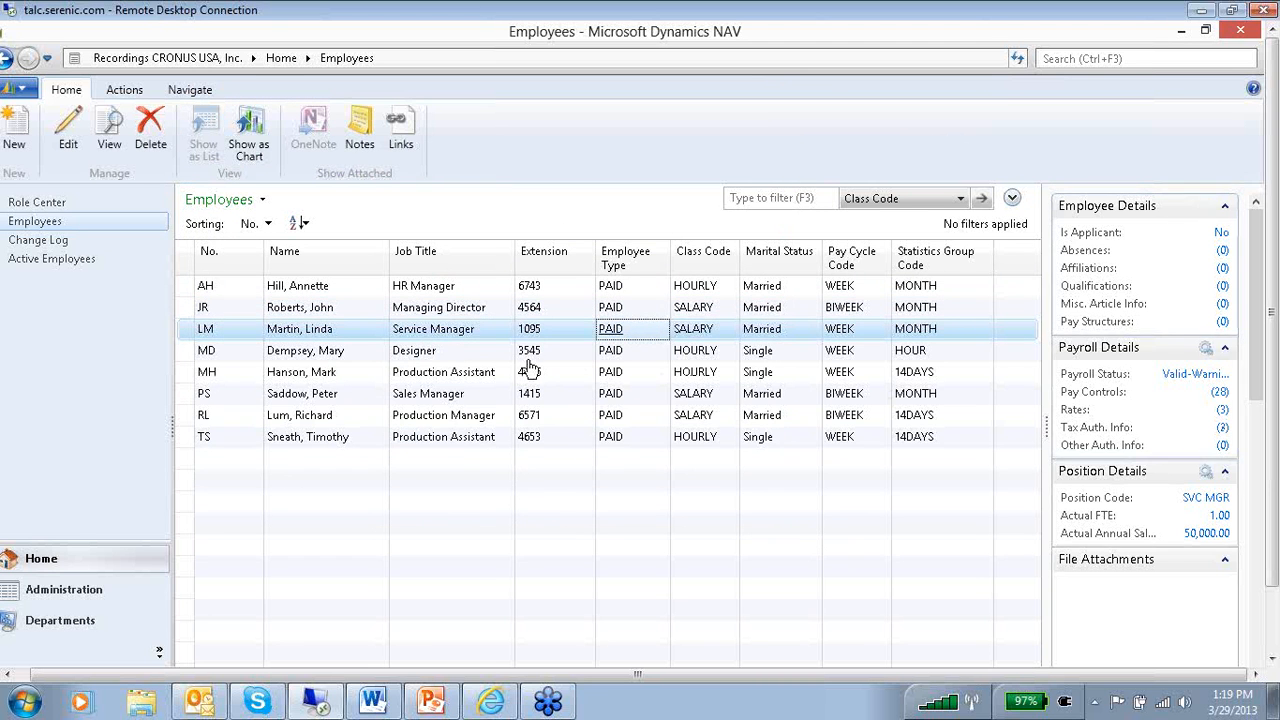
left_click(606, 355)
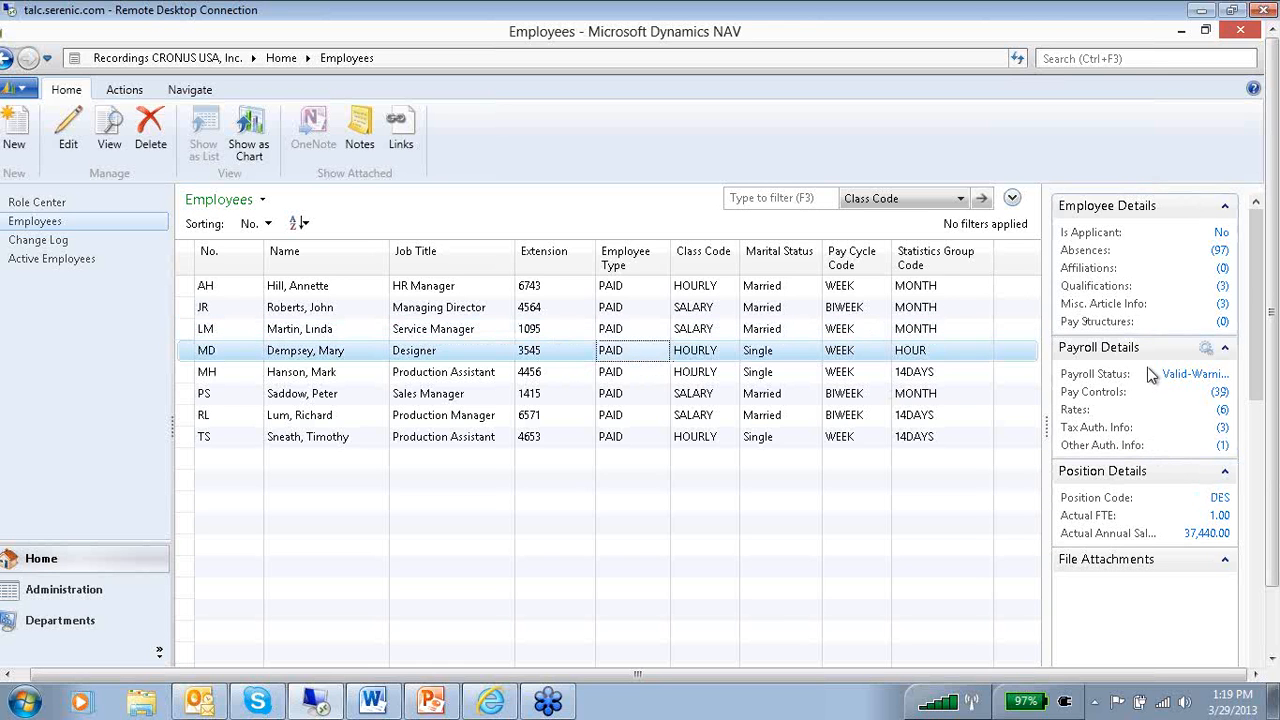
left_click(606, 372)
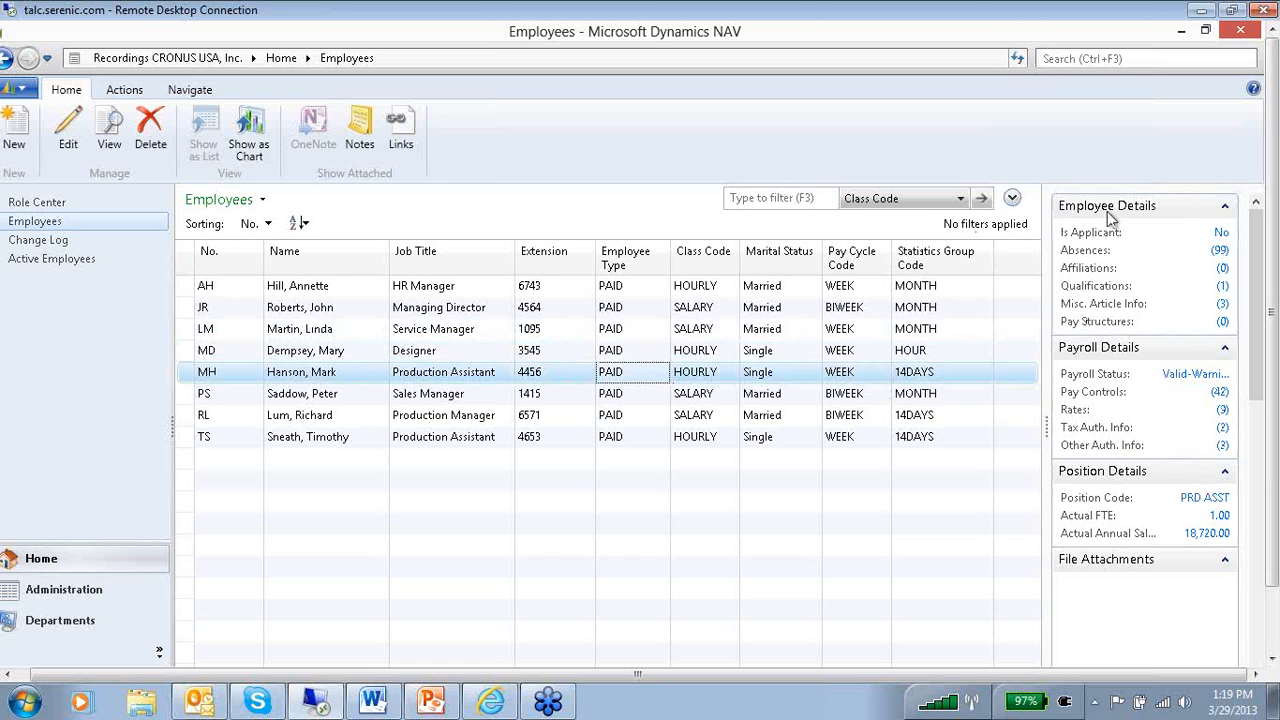
Open the HR Manager's employee card and look over its related-information options and its General and Communication fields.
left_click(511, 291)
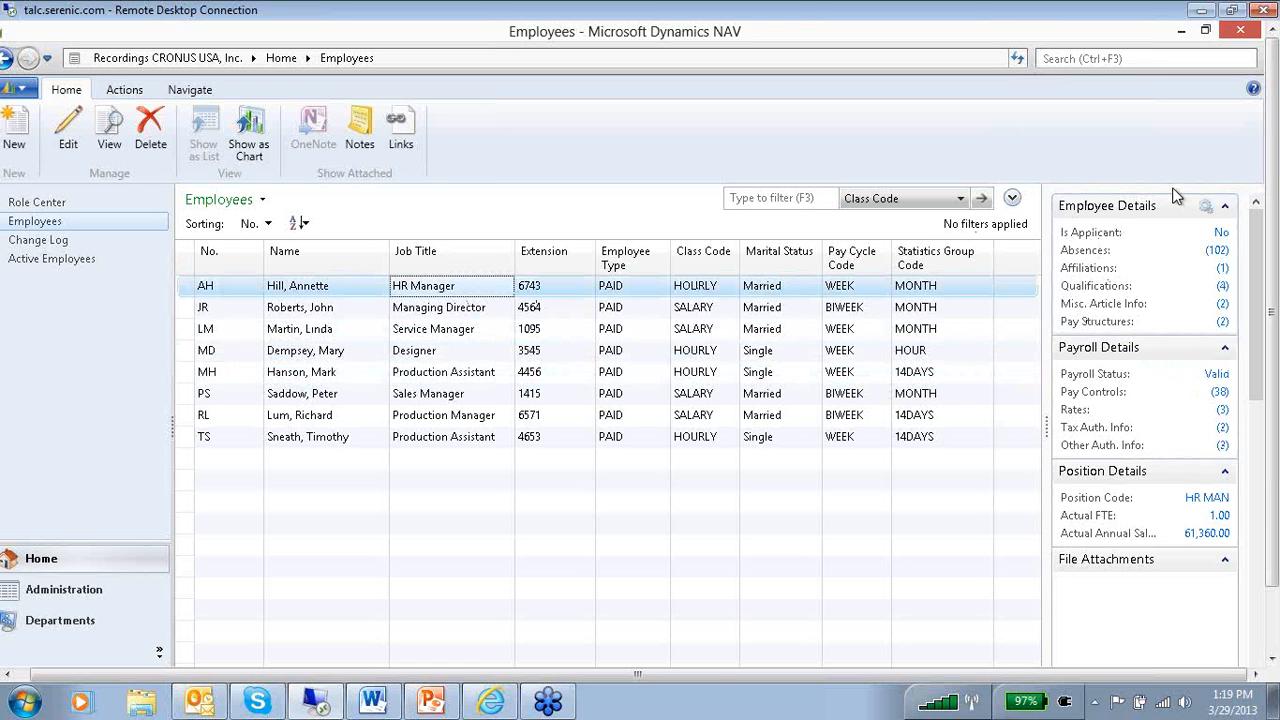
left_click(176, 93)
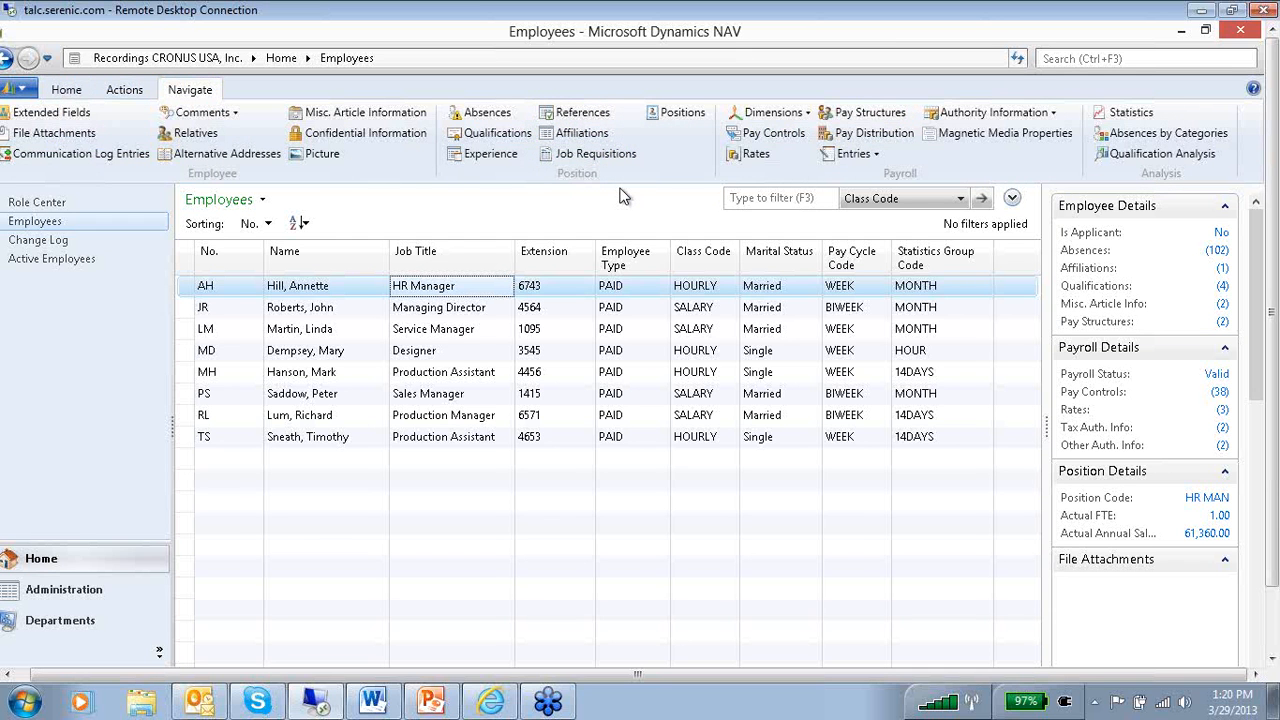
double_click(482, 304)
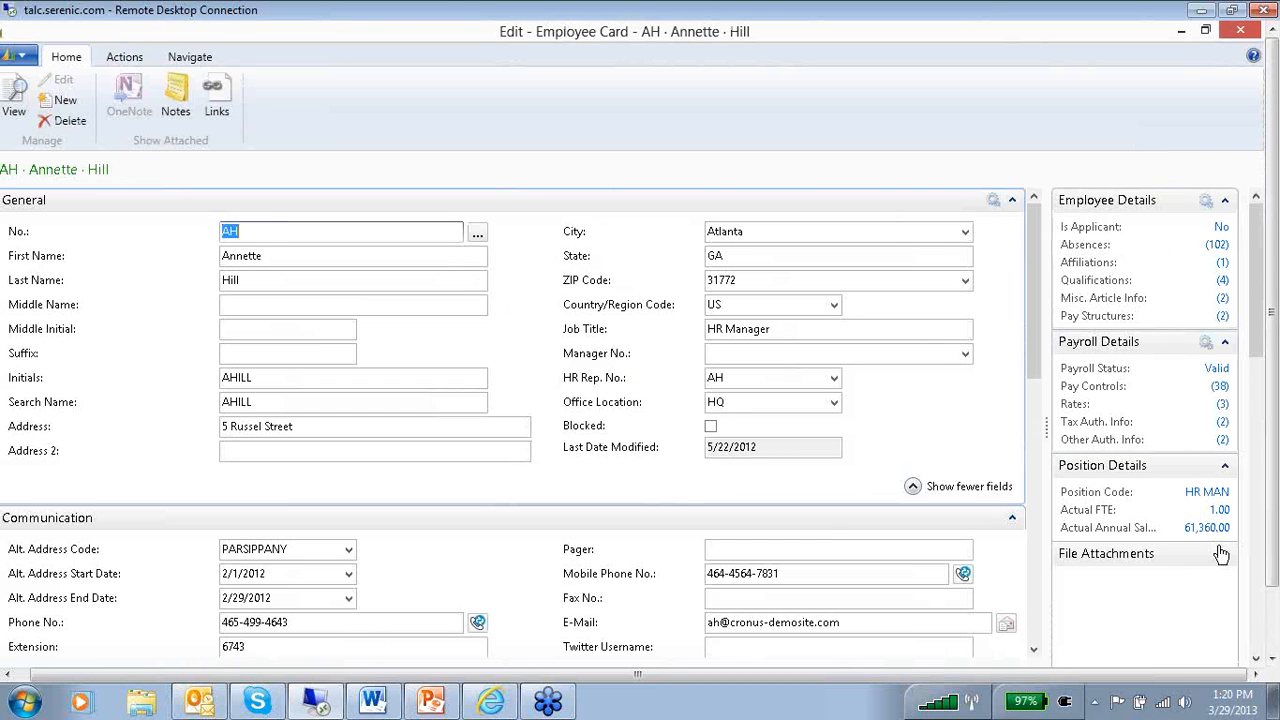
left_click(190, 57)
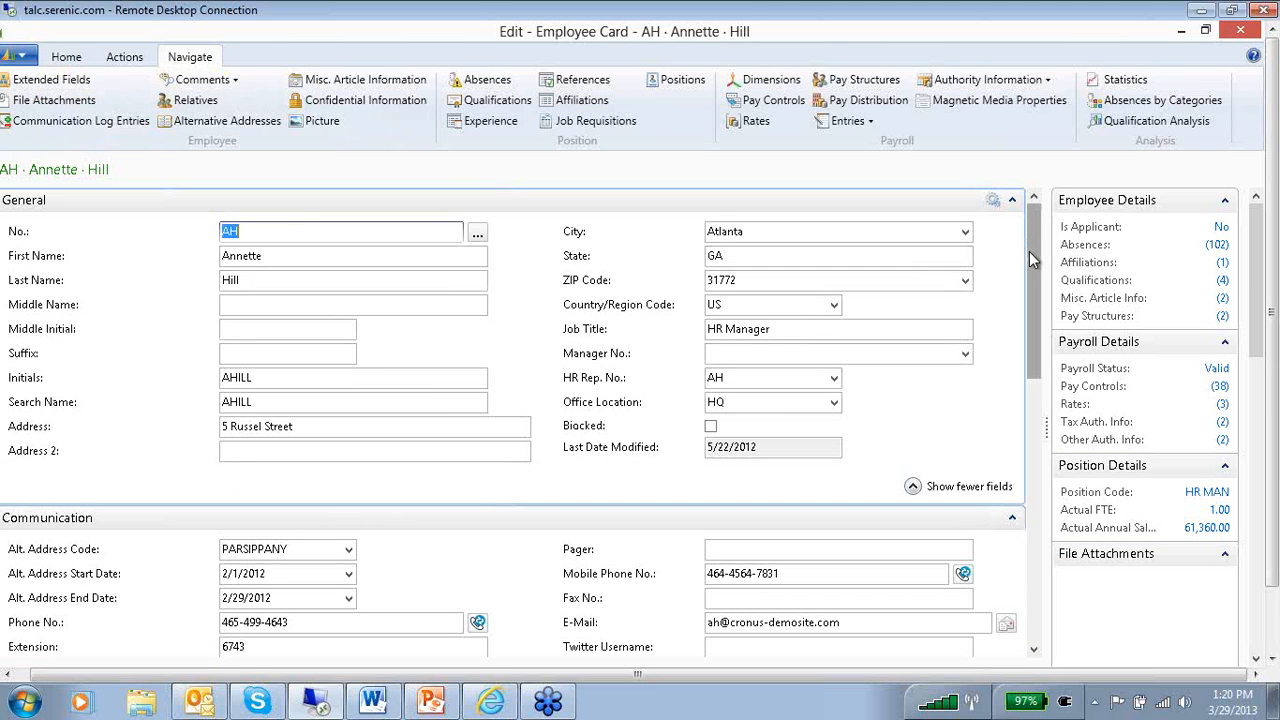
left_click_drag(1029, 251, 1029, 279)
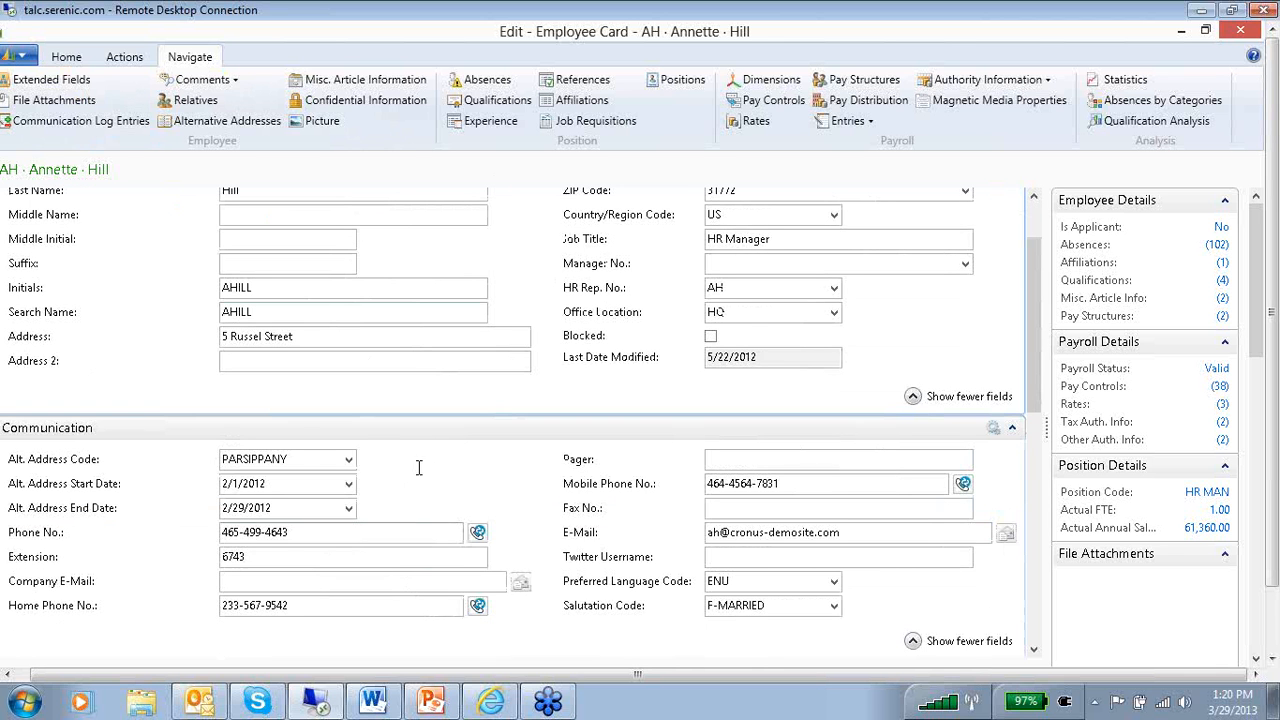
left_click_drag(1035, 315, 1025, 251)
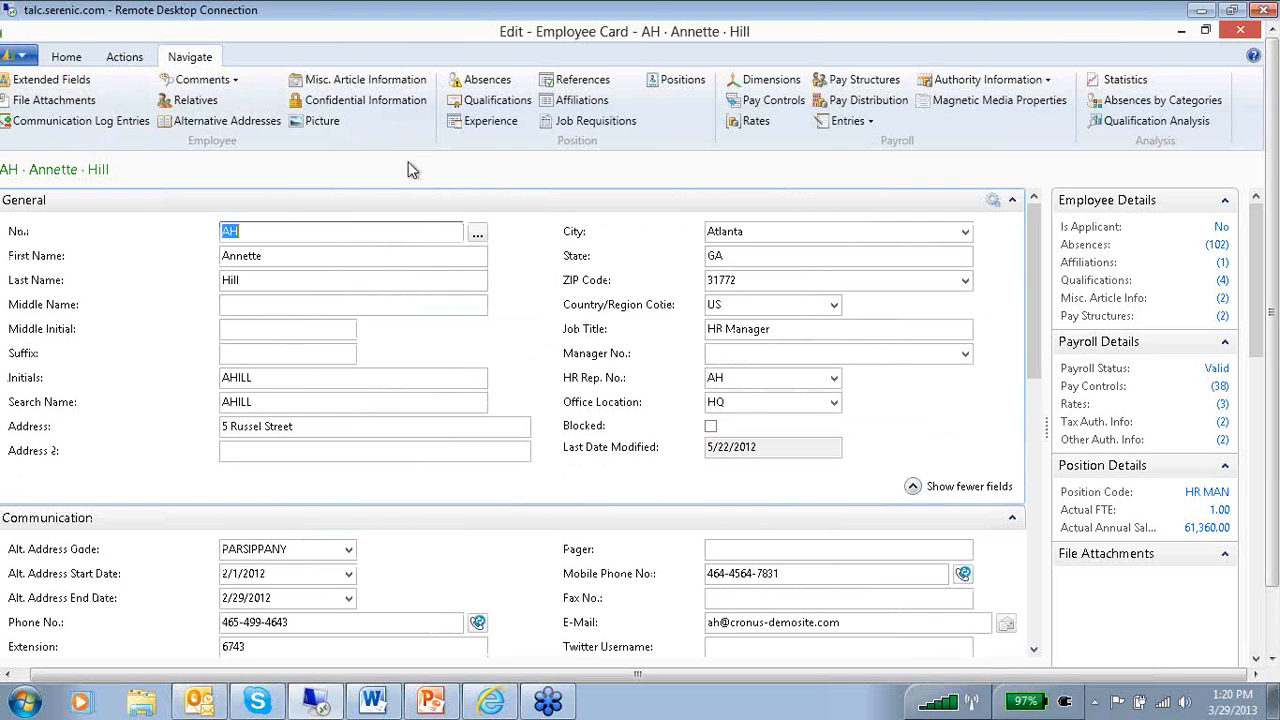
Customize the employee card's General FastTab by removing the fields from Suffix through Country/Region Code.
left_click(22, 58)
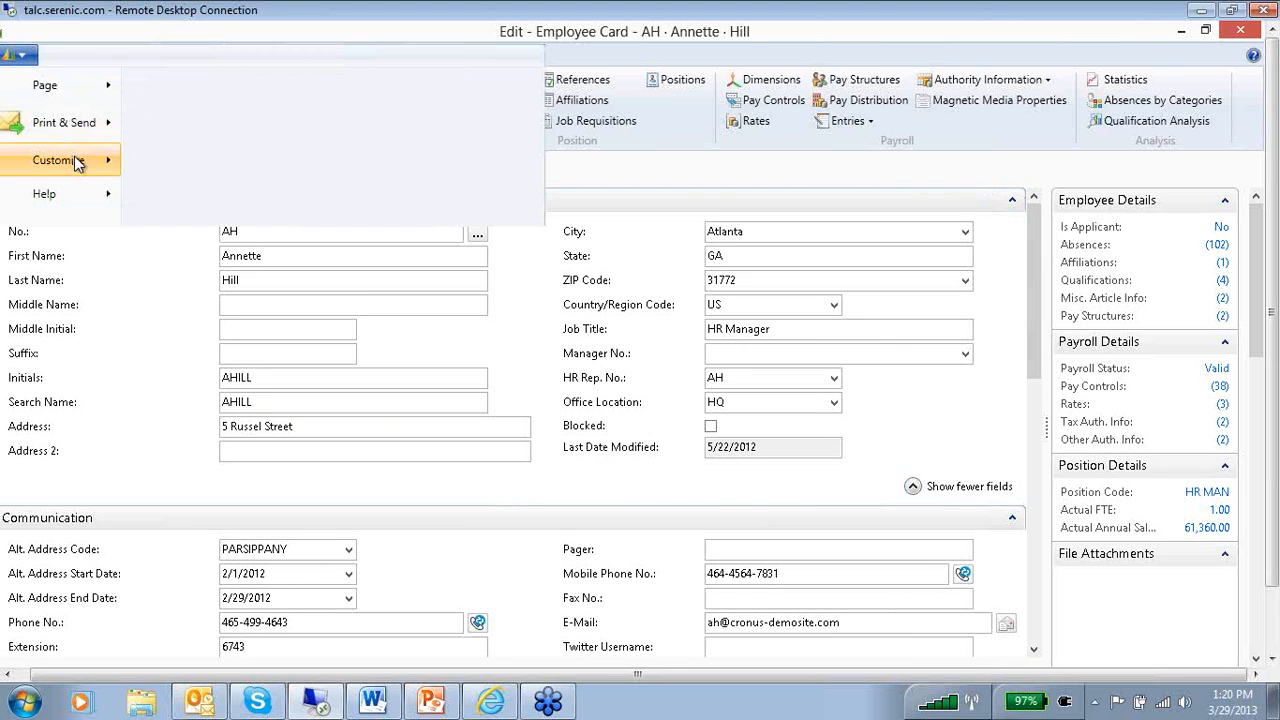
mouse_move(78, 163)
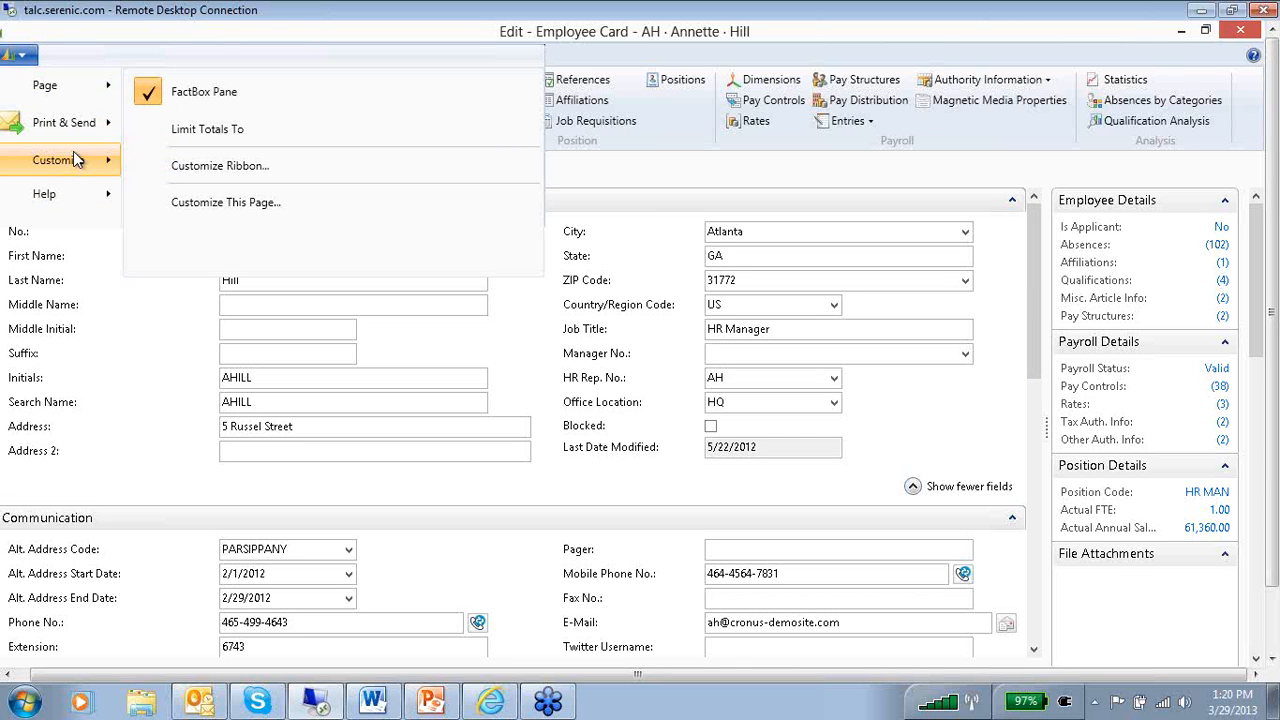
left_click(280, 220)
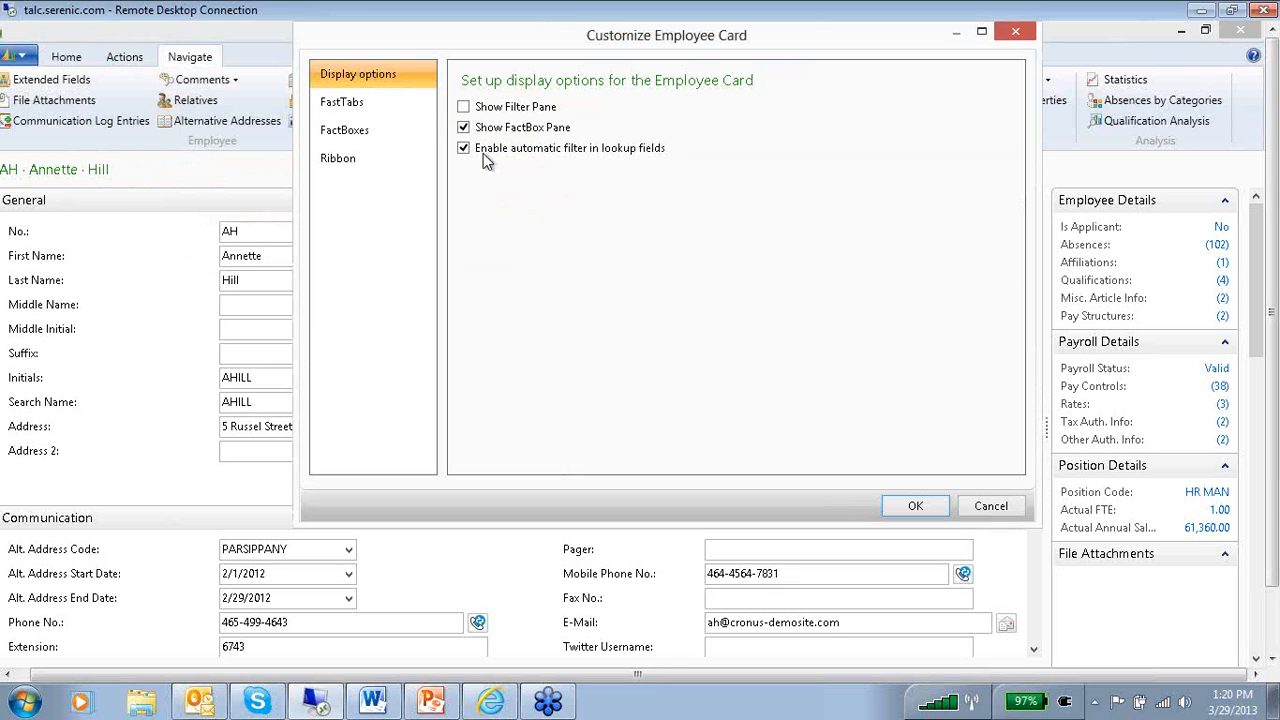
left_click(373, 102)
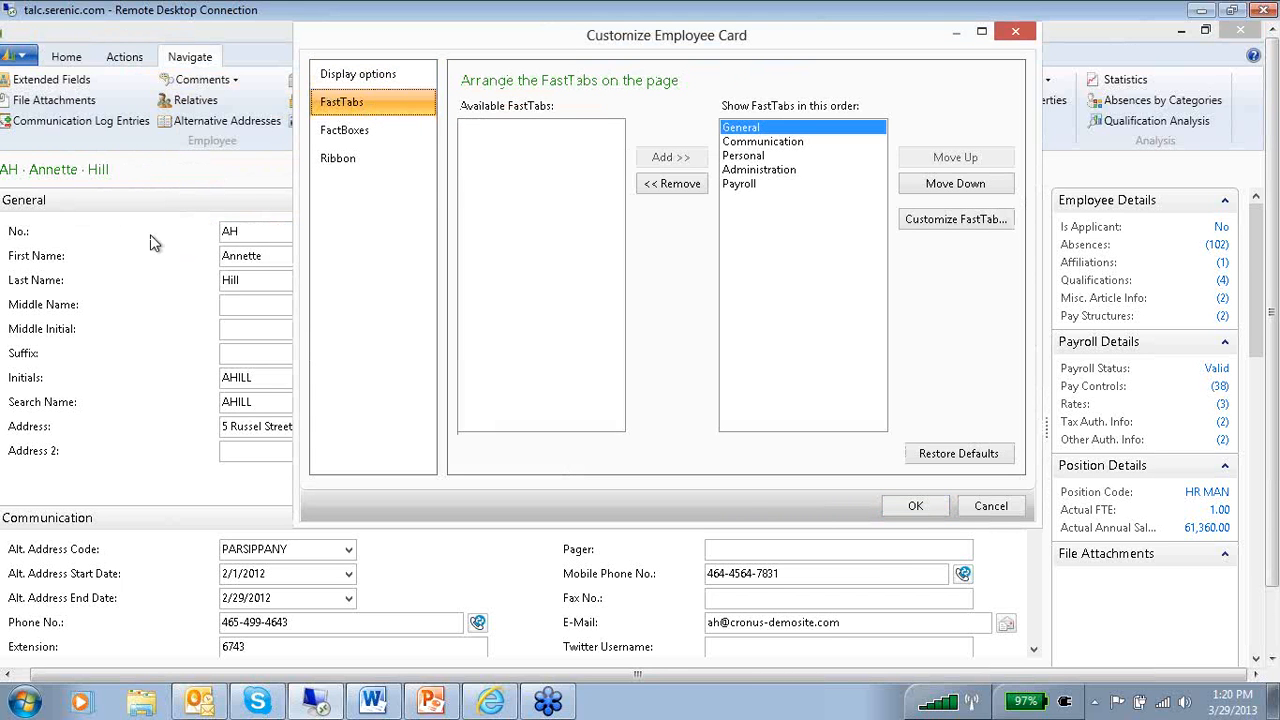
left_click(958, 220)
left_click(700, 239)
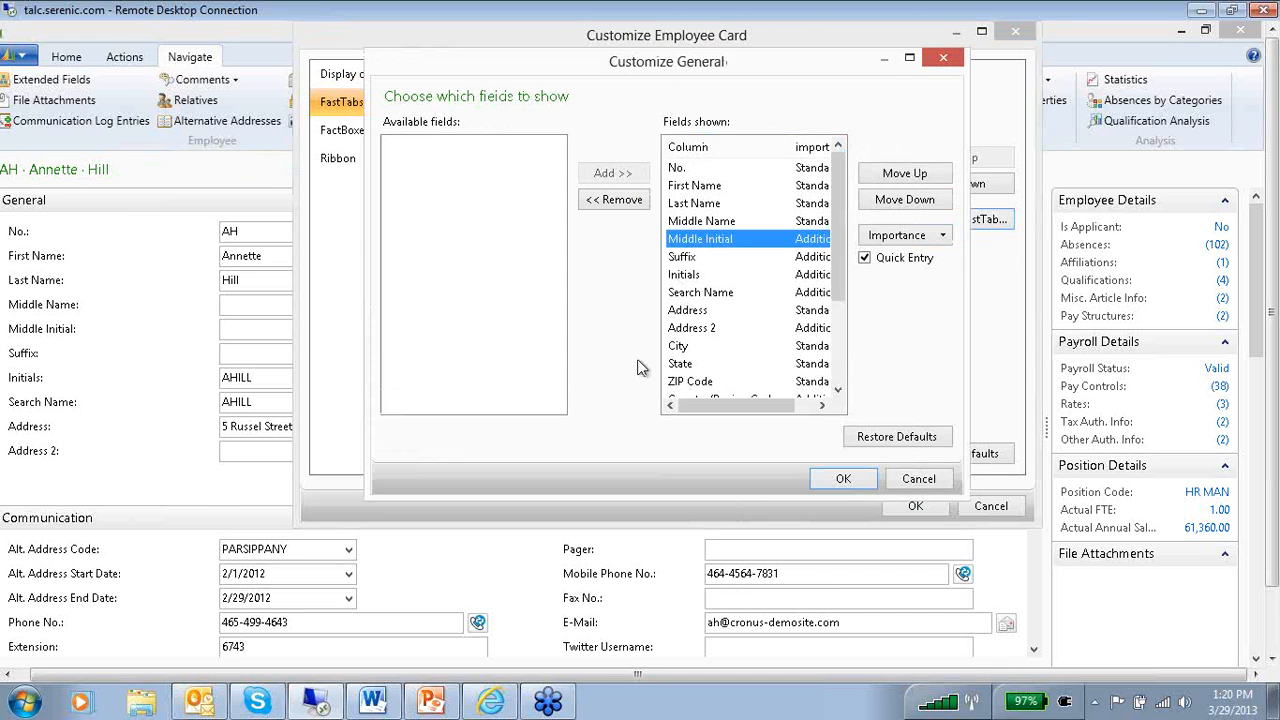
left_click_drag(839, 270, 838, 205)
left_click(690, 258)
left_click(615, 200)
left_click(615, 200)
left_click(615, 200)
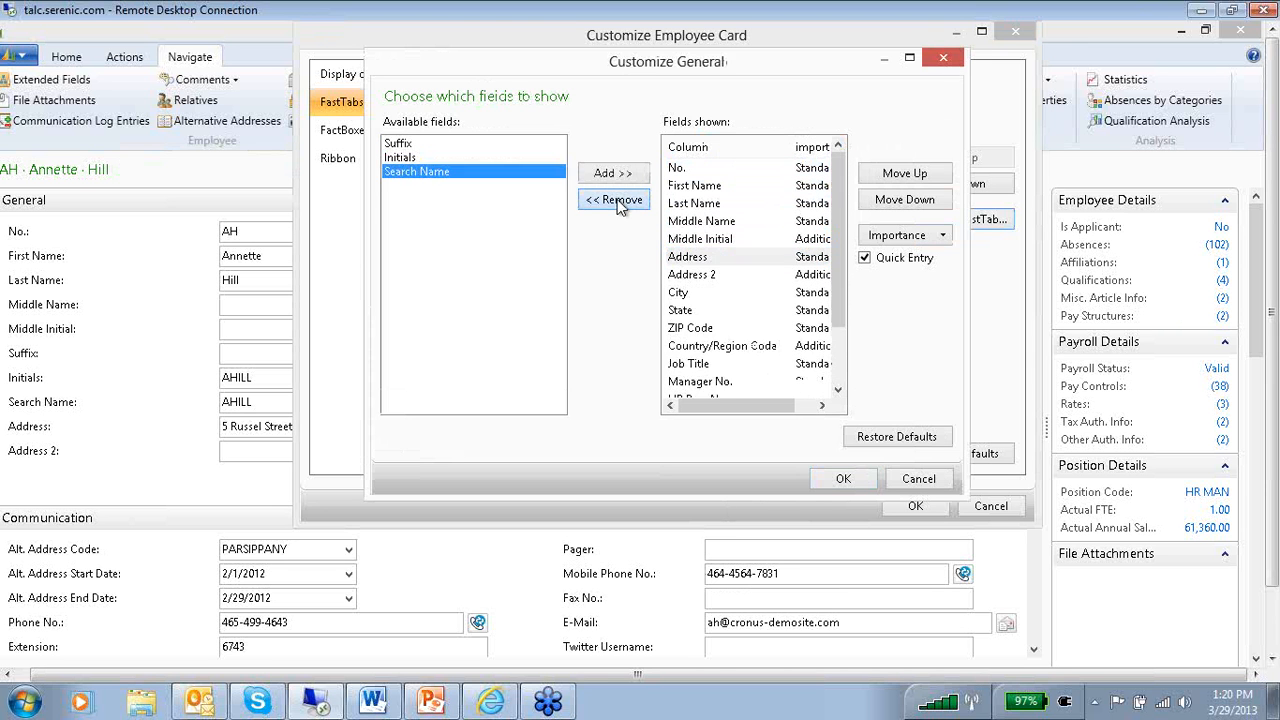
left_click(615, 200)
left_click(615, 200)
left_click(615, 200)
left_click(615, 200)
left_click(617, 202)
left_click(617, 202)
Move Middle Initial to the top of the General FastTab's shown fields with HR Rep. No. directly below it, and apply the customization.
left_click(785, 239)
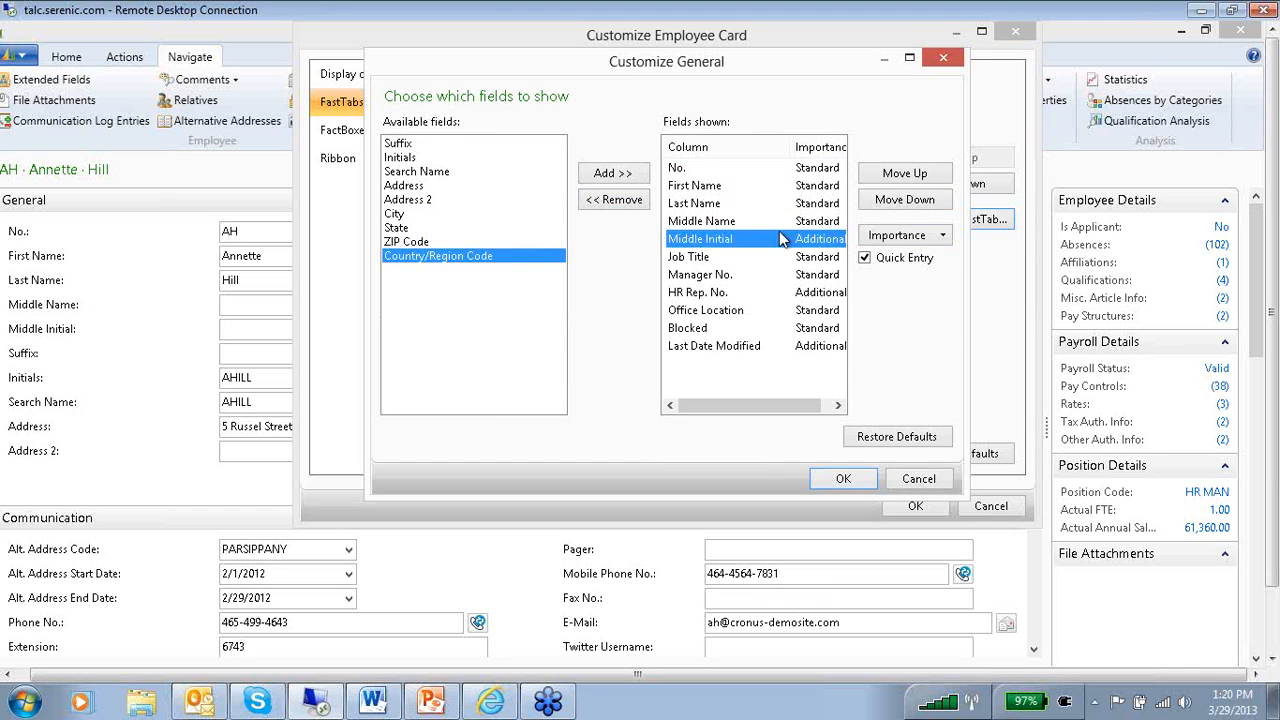
left_click(905, 173)
left_click(905, 173)
left_click(913, 175)
left_click(913, 175)
left_click(752, 293)
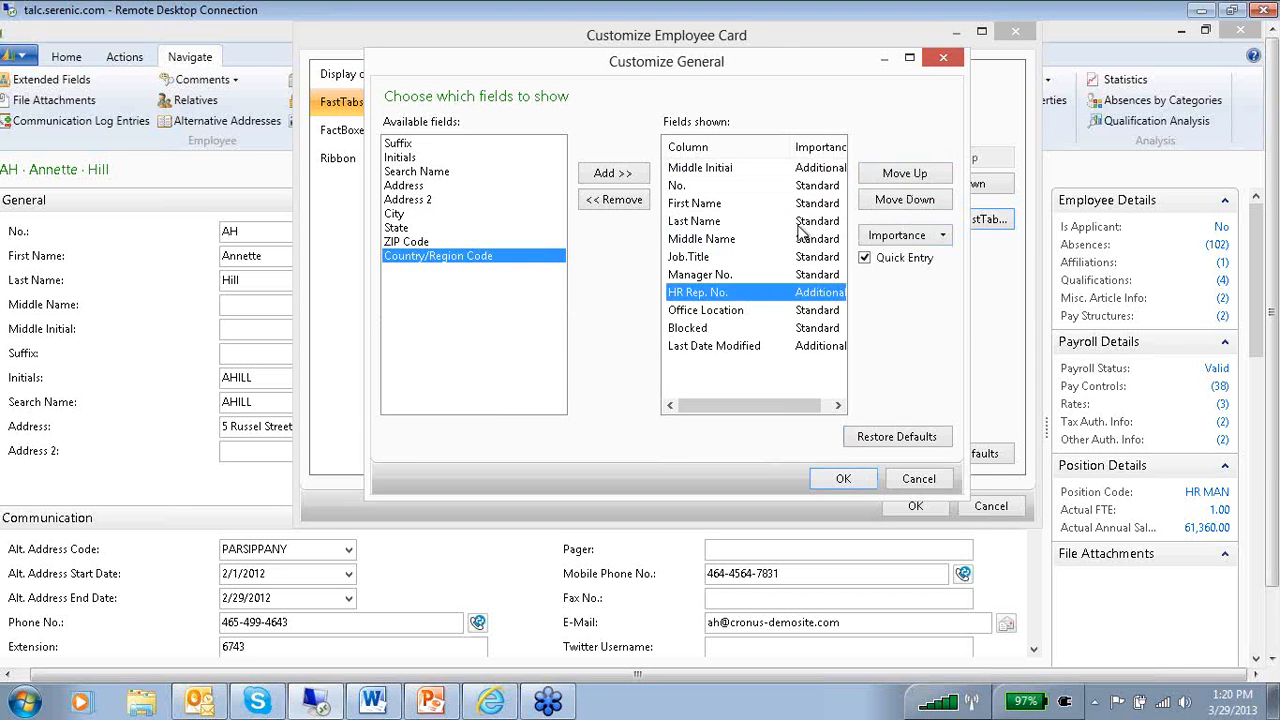
left_click(880, 175)
left_click(880, 175)
left_click(880, 175)
left_click(880, 175)
left_click(880, 175)
left_click(880, 175)
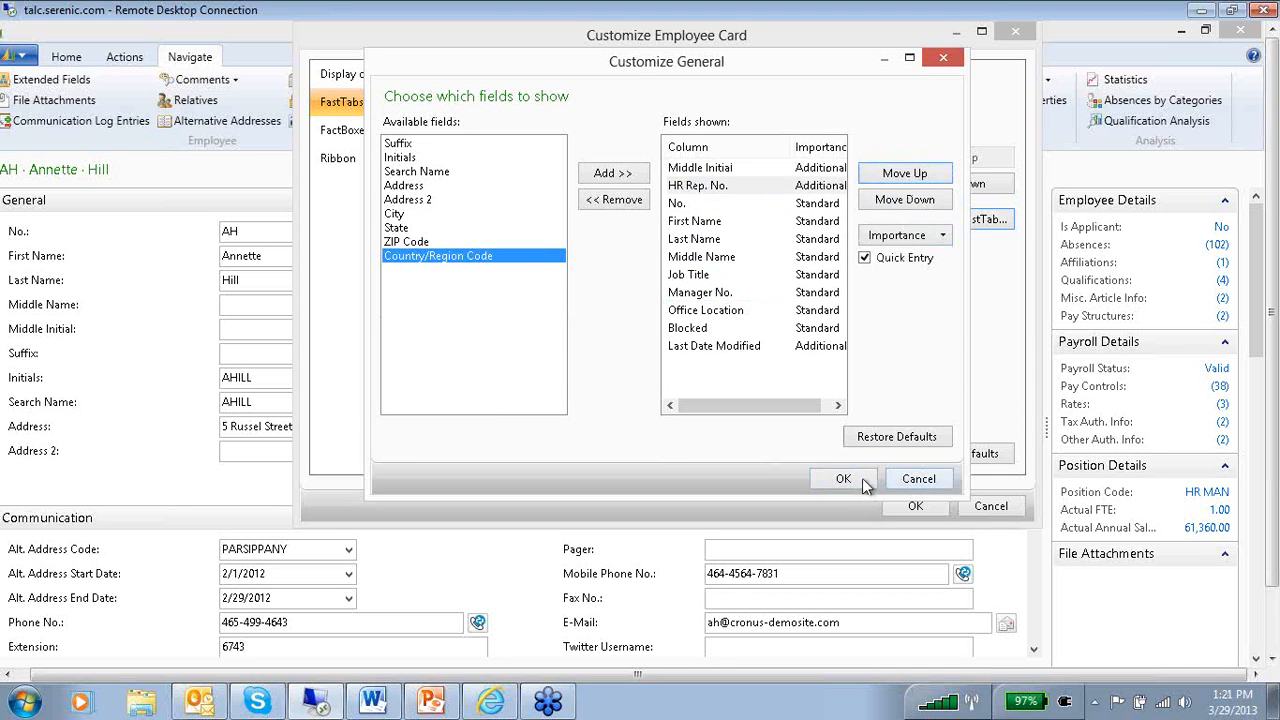
left_click(843, 479)
left_click(899, 508)
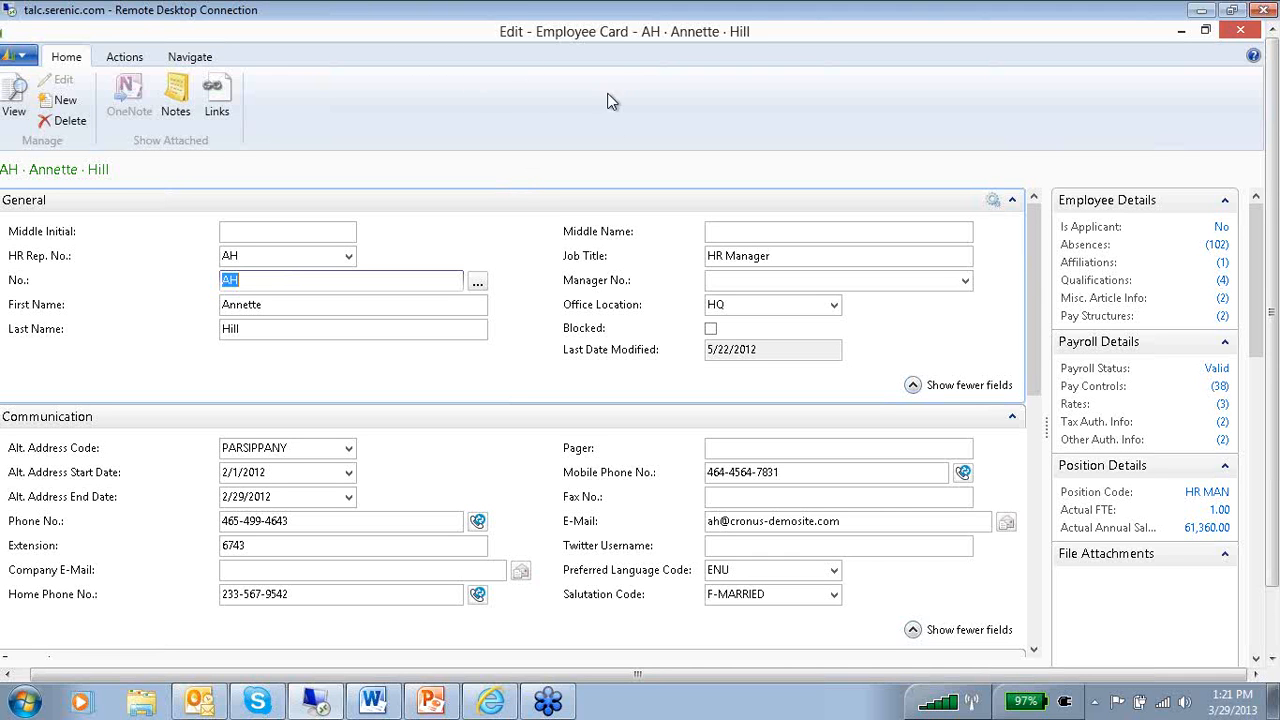
Restore the default fields of the employee card's General FastTab and apply the change.
left_click(22, 58)
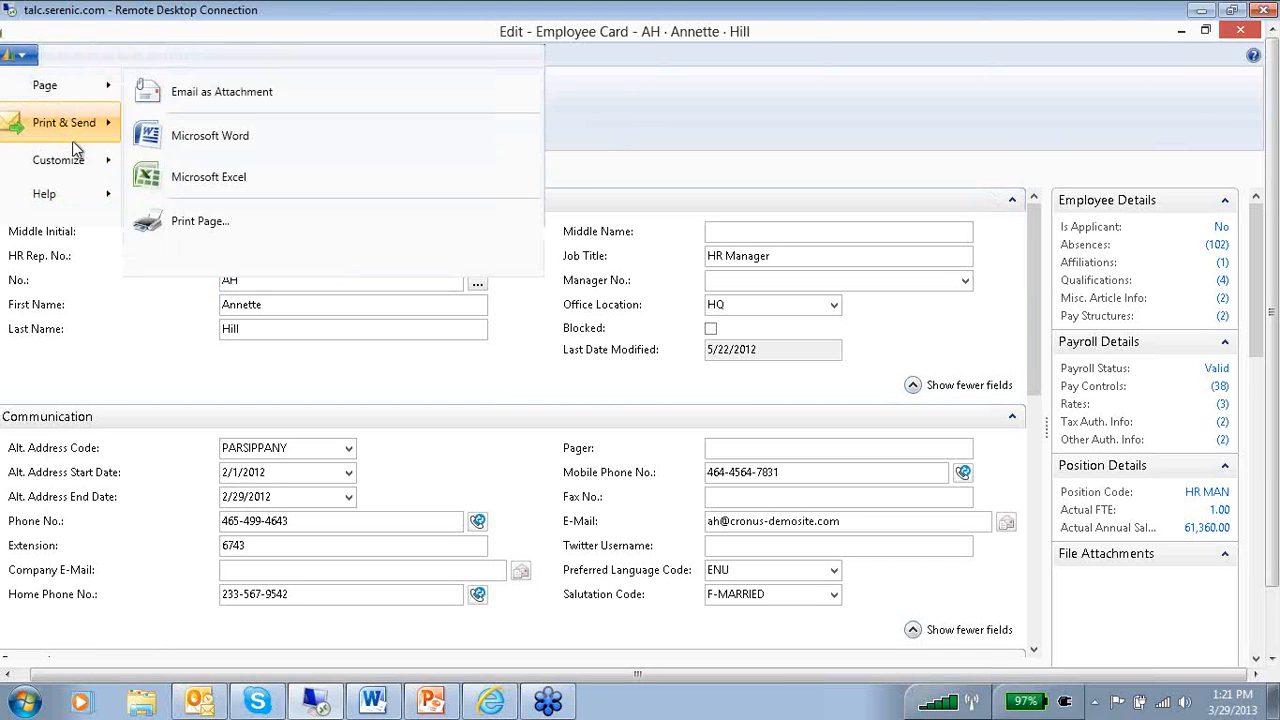
mouse_move(78, 163)
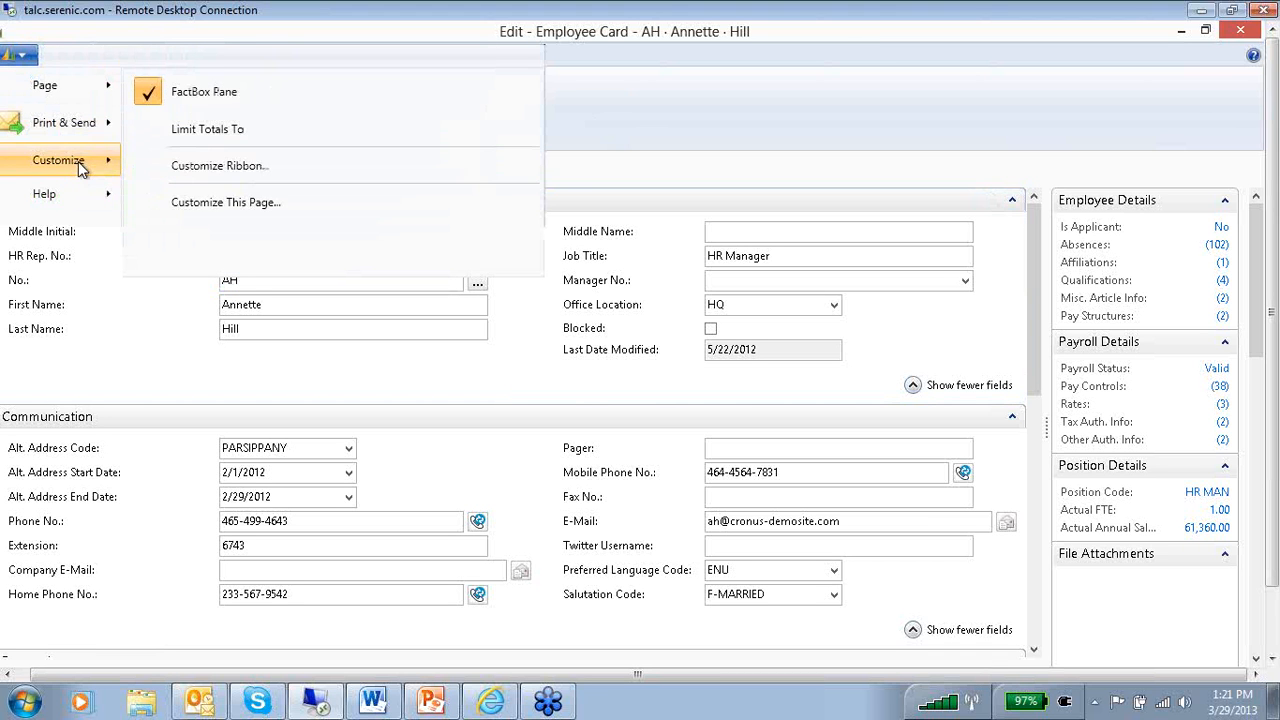
left_click(259, 202)
left_click(363, 101)
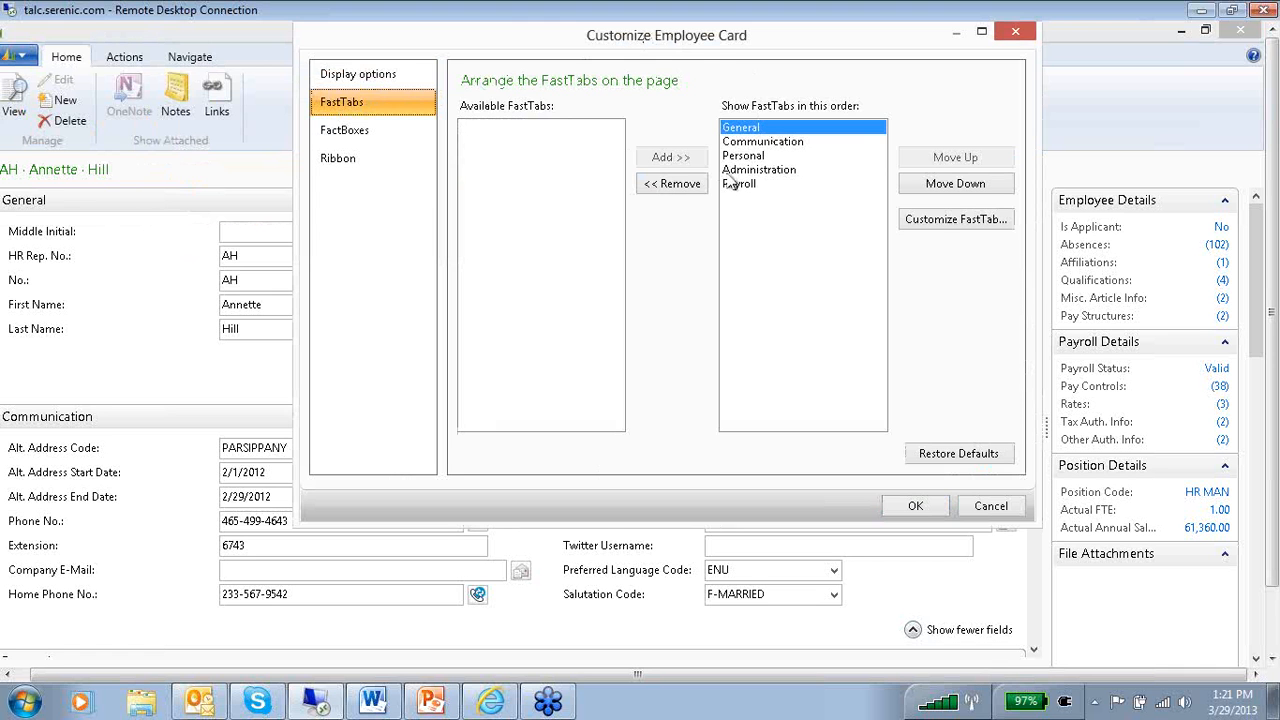
left_click(936, 222)
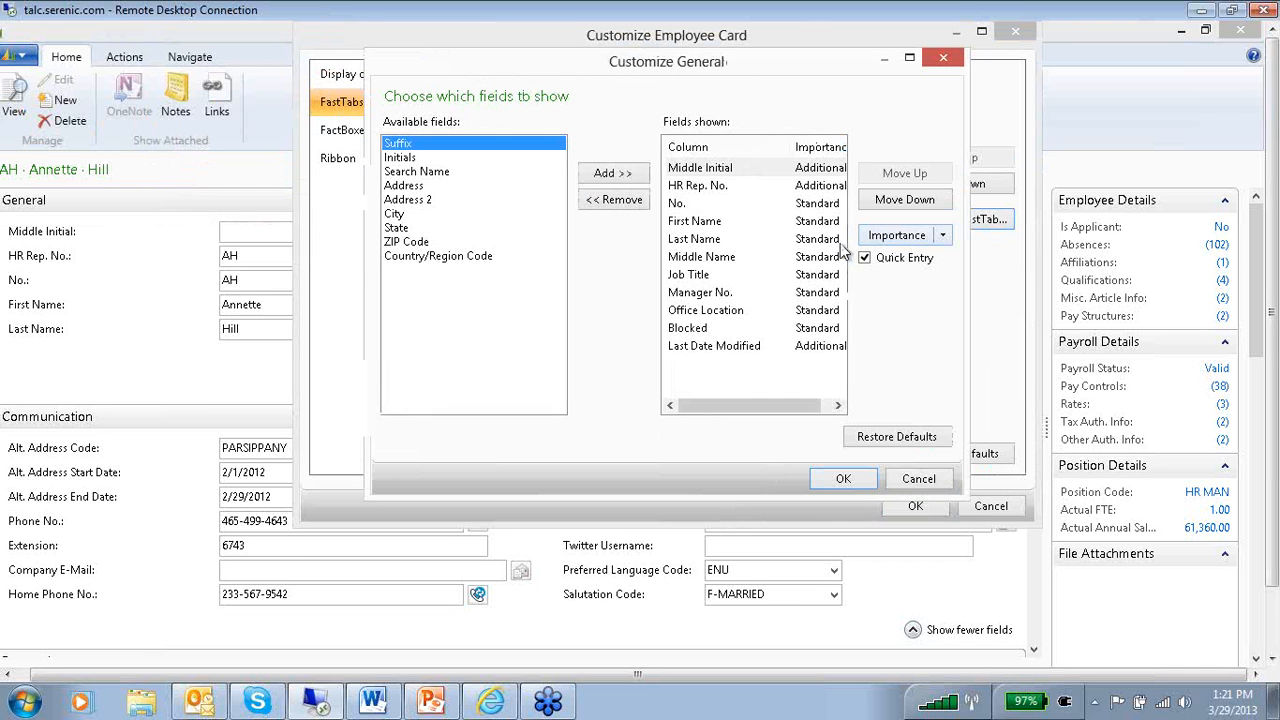
left_click(895, 437)
left_click(840, 478)
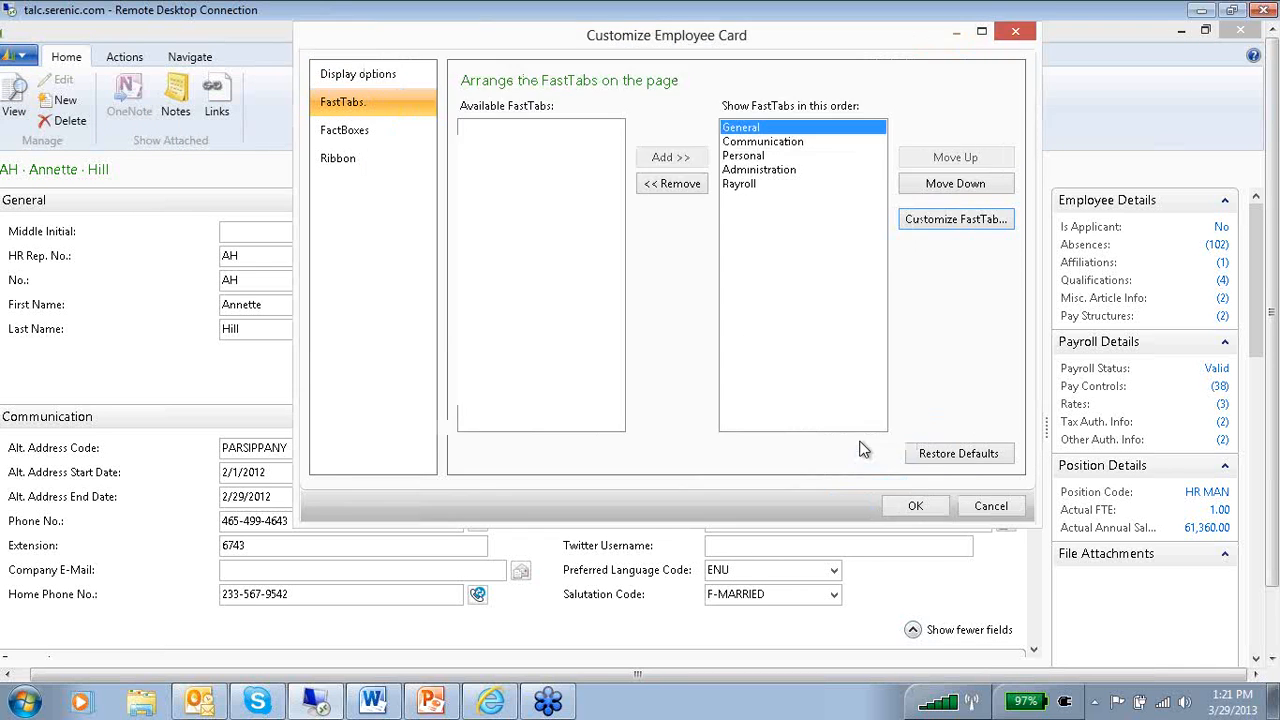
left_click(915, 506)
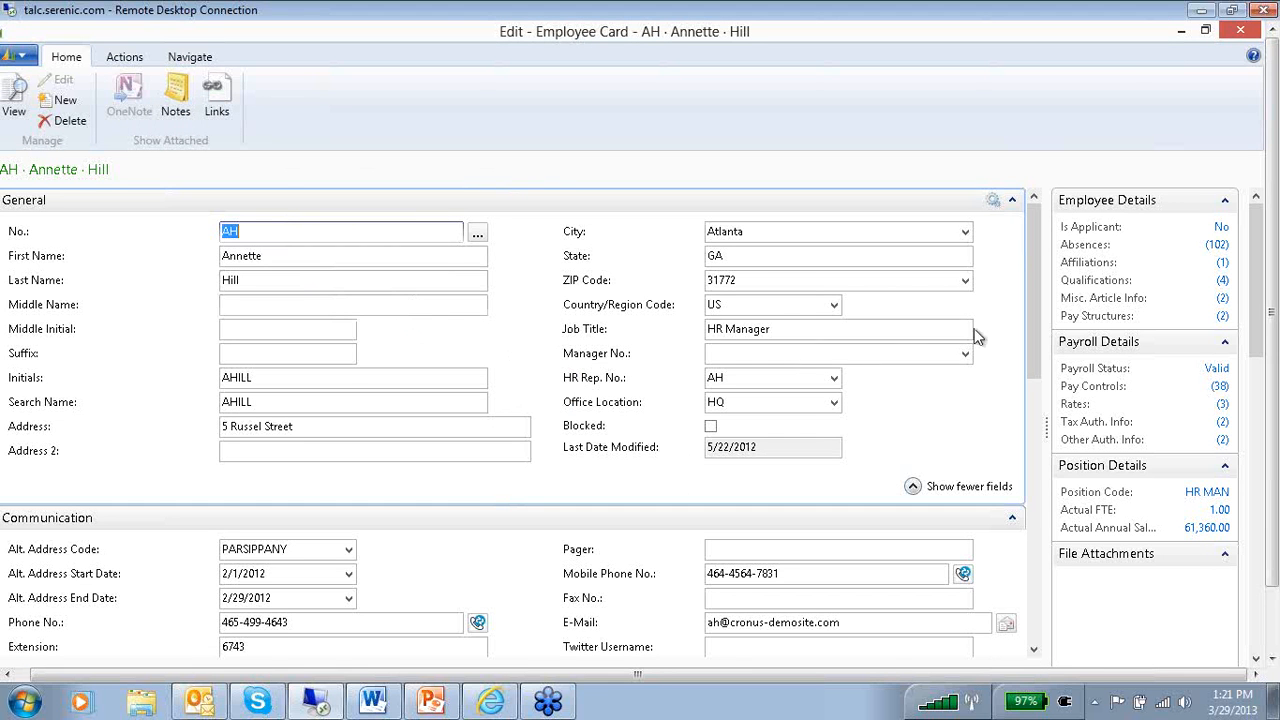
Save a note reading "new note" on the HR Manager's employee card, addressed to the logged-in user's own account with Notify enabled.
scroll(1262, 338, "down", 2)
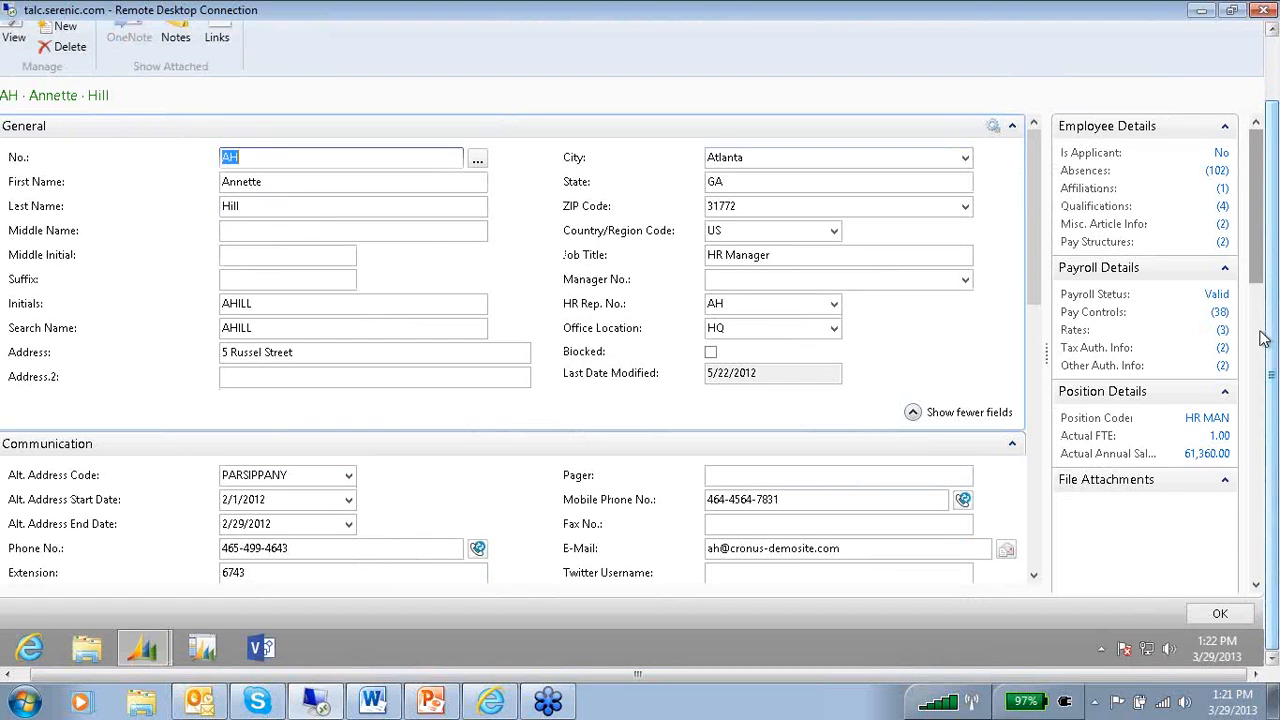
scroll(1230, 420, "down", 3)
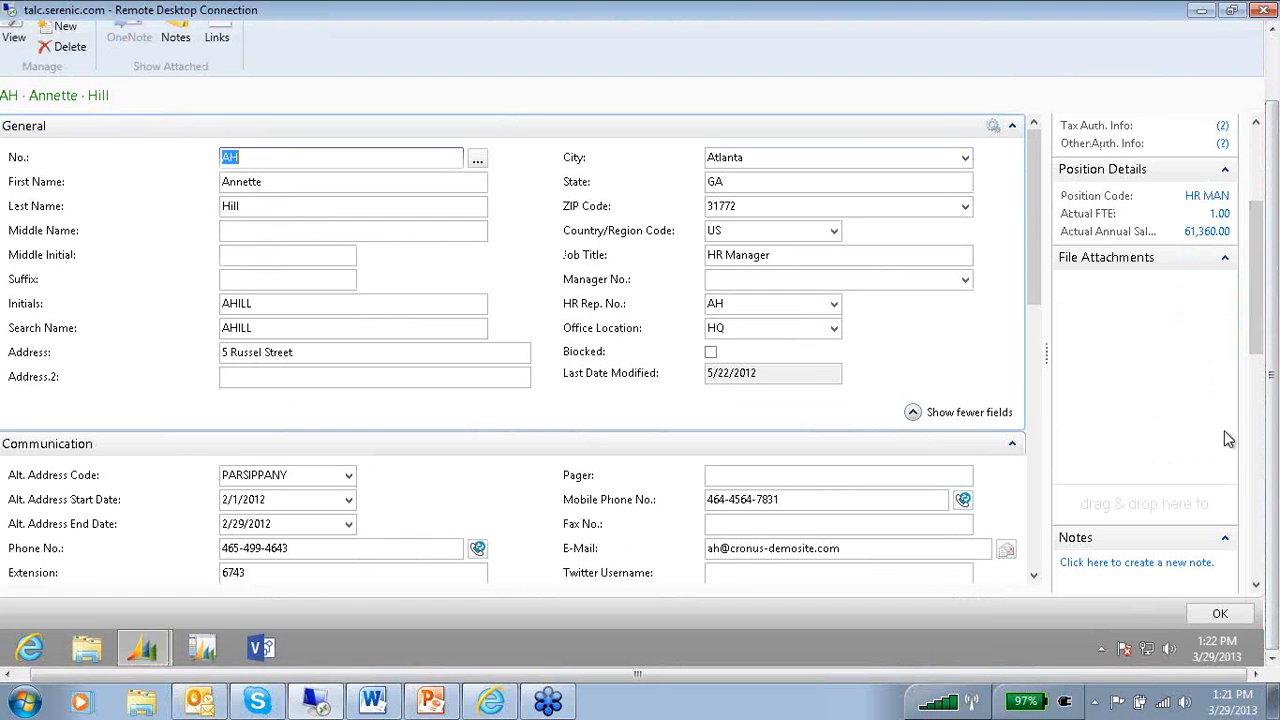
left_click(1256, 408)
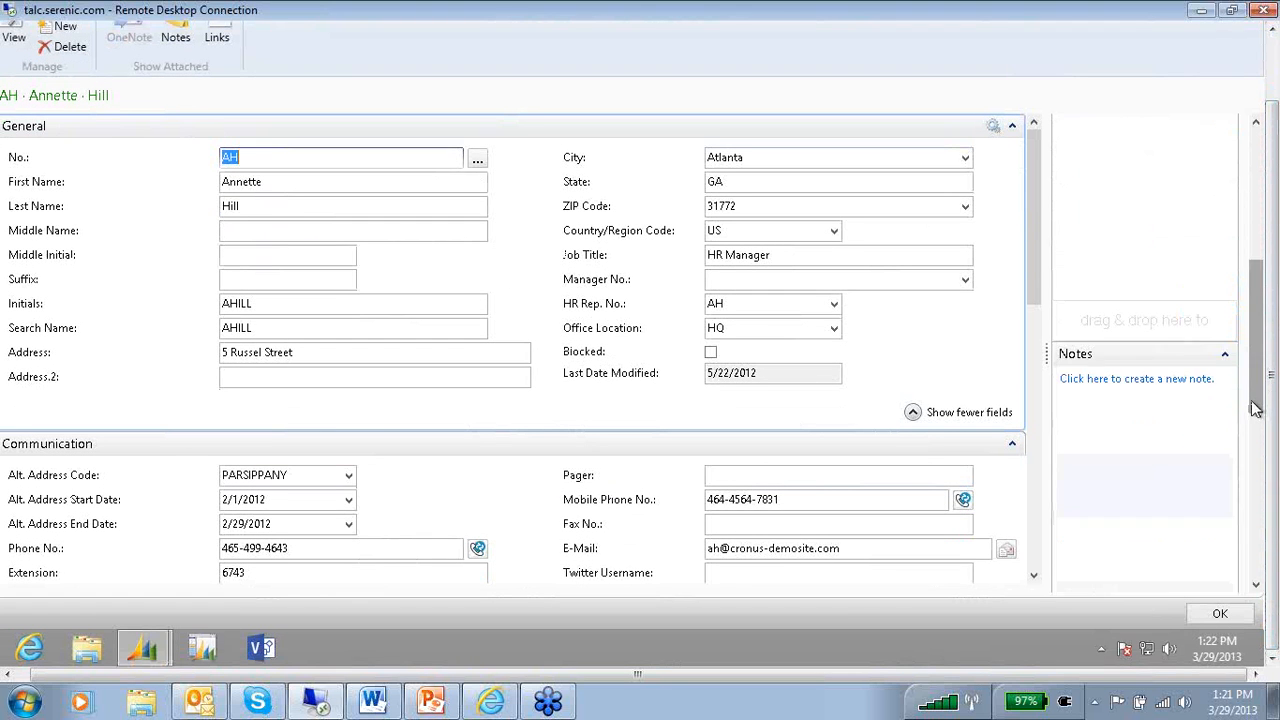
left_click(1138, 380)
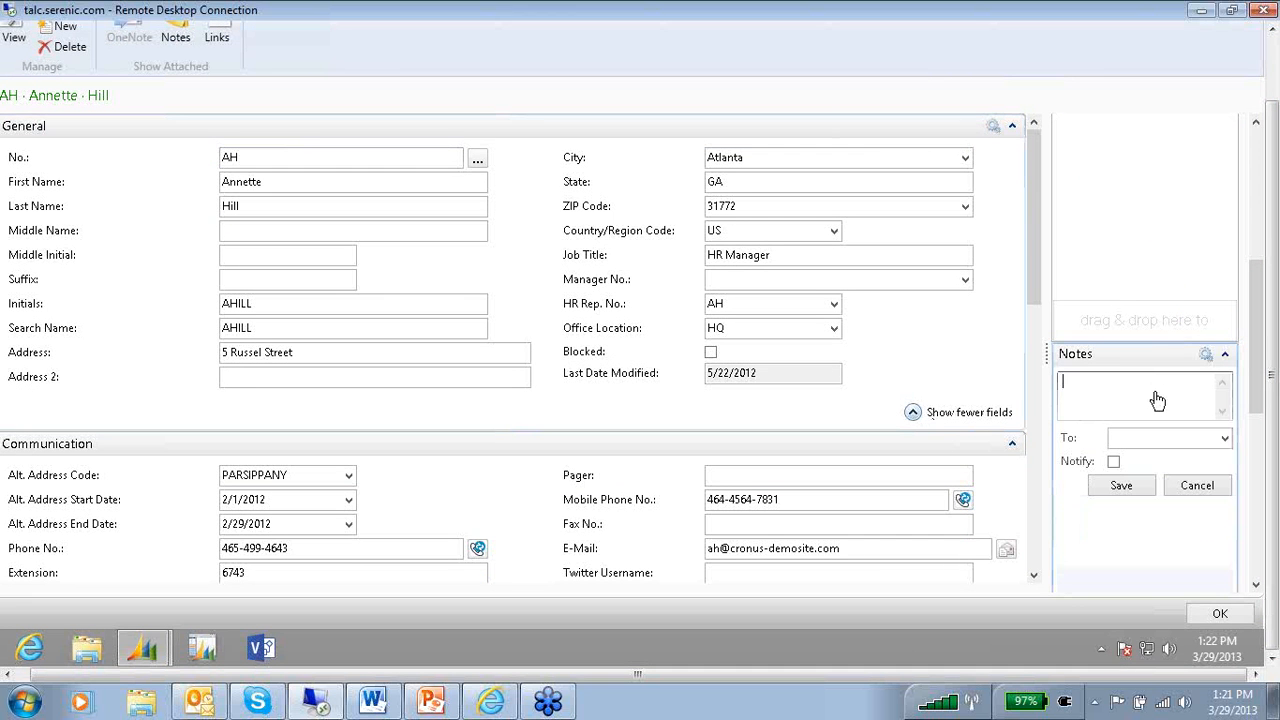
type("new")
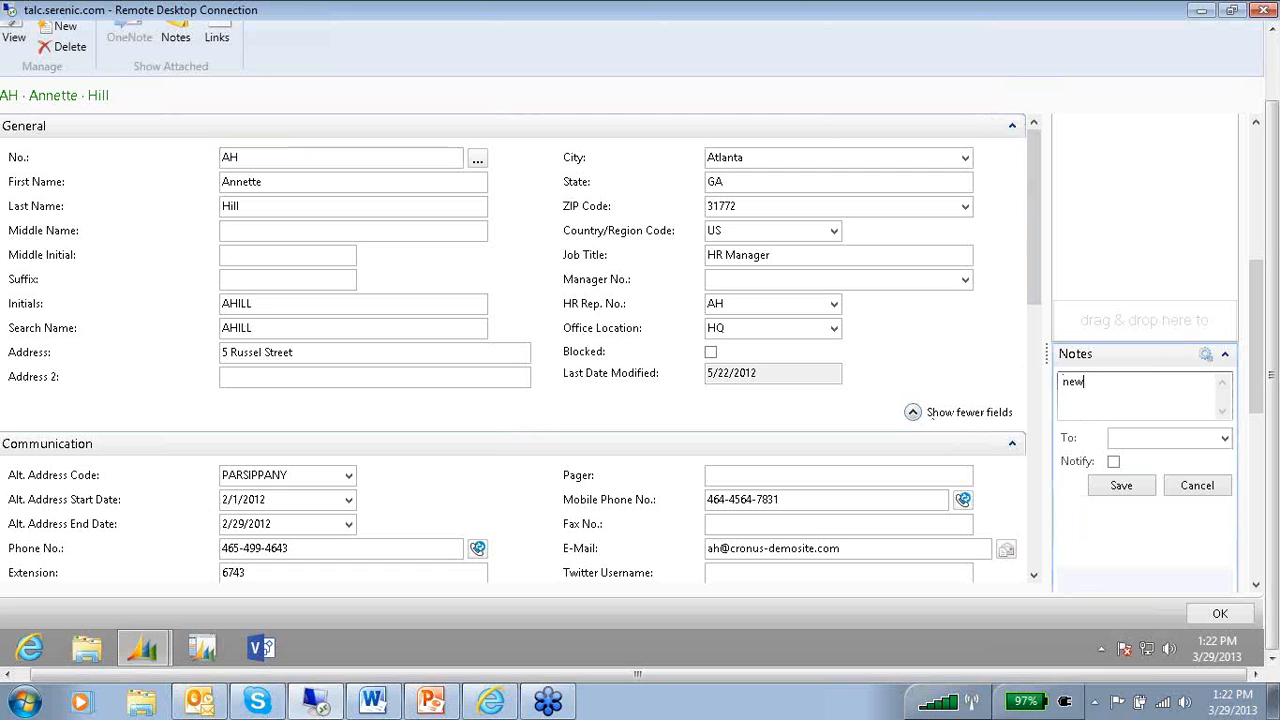
type(" nmote")
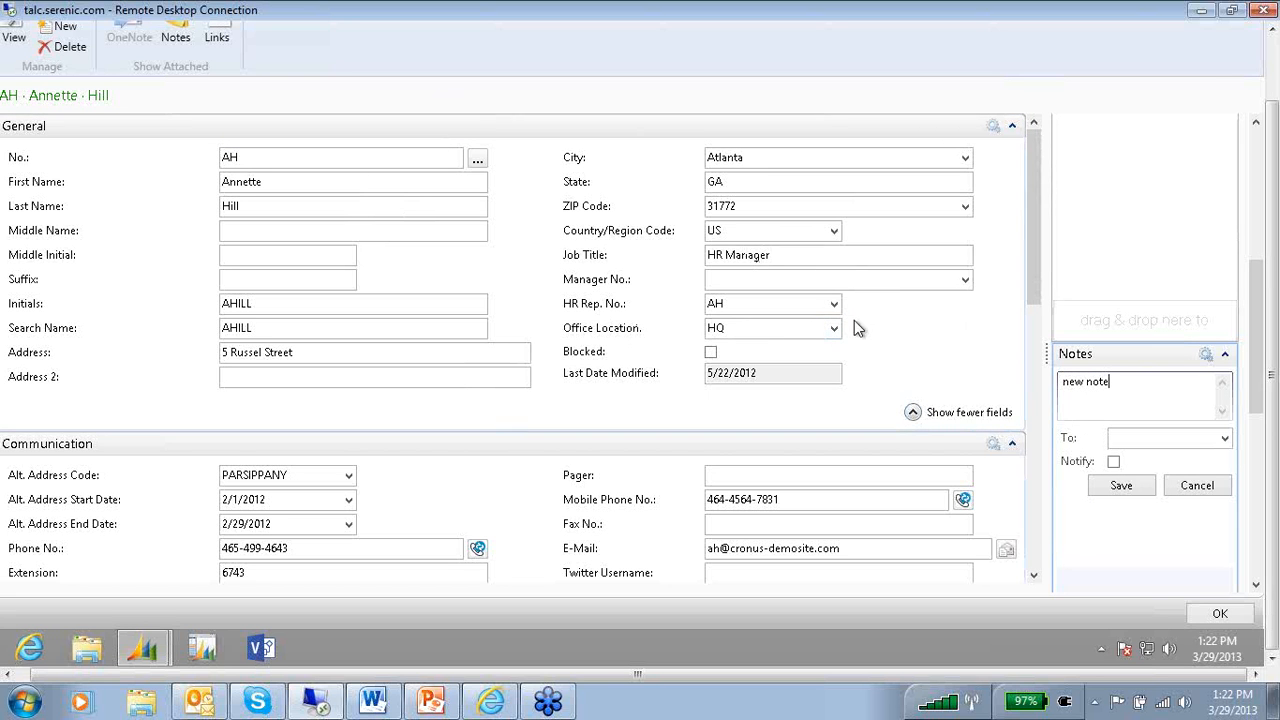
left_click(1226, 440)
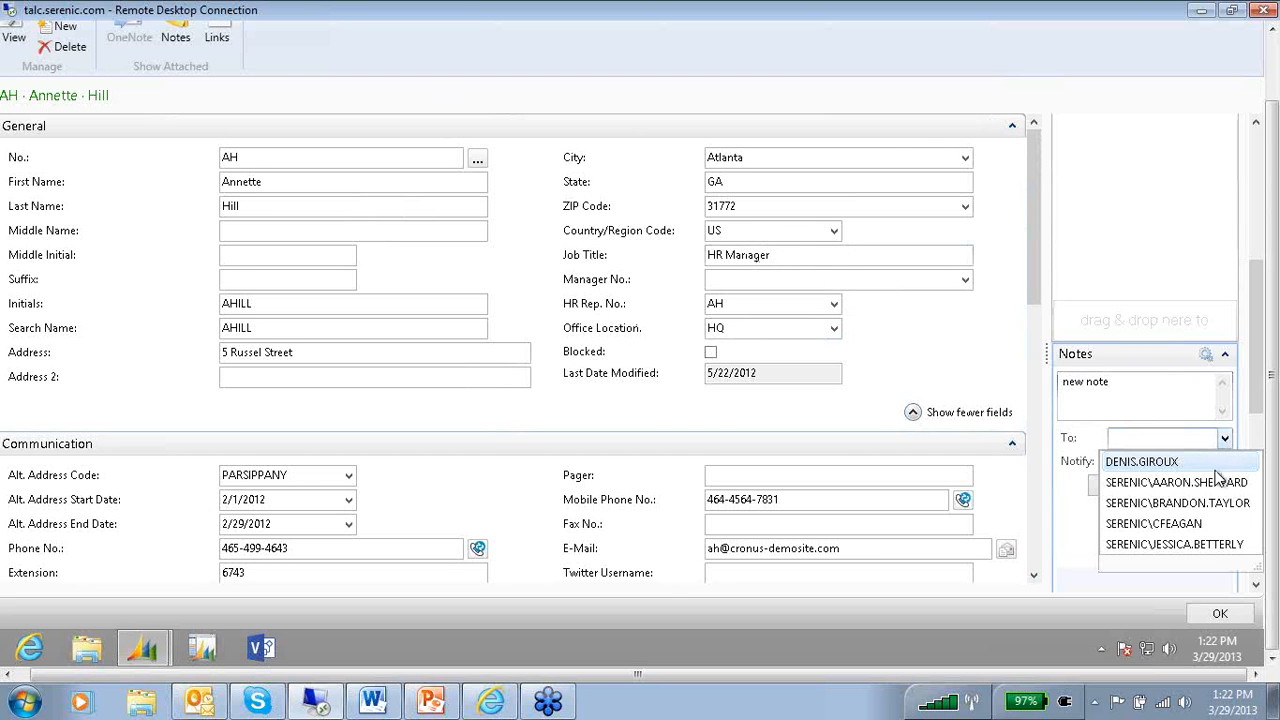
left_click(1192, 524)
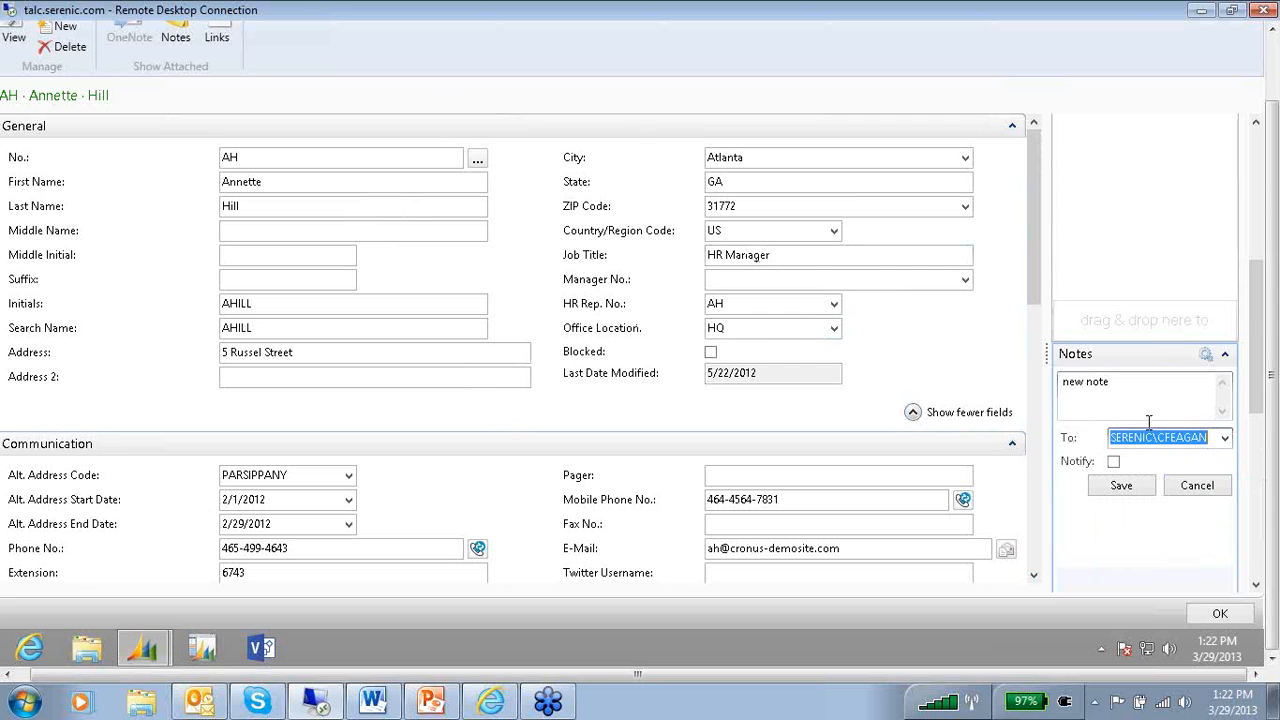
left_click(1113, 462)
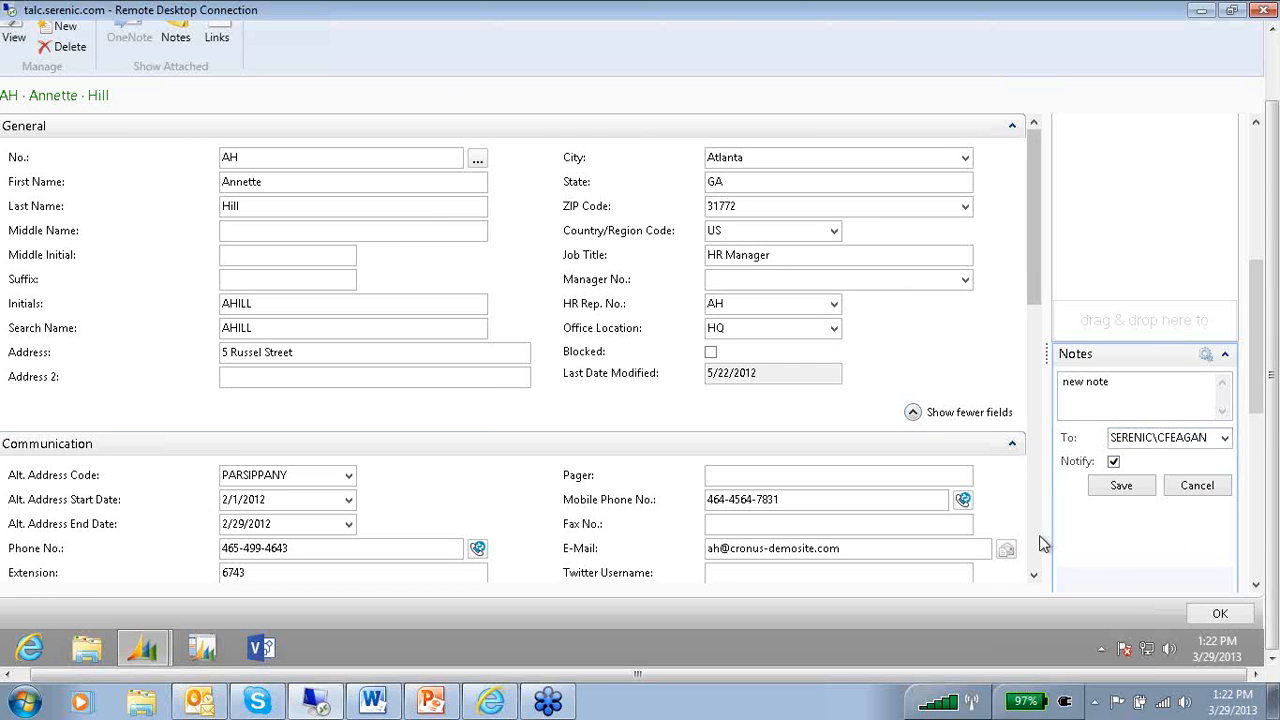
left_click(1123, 489)
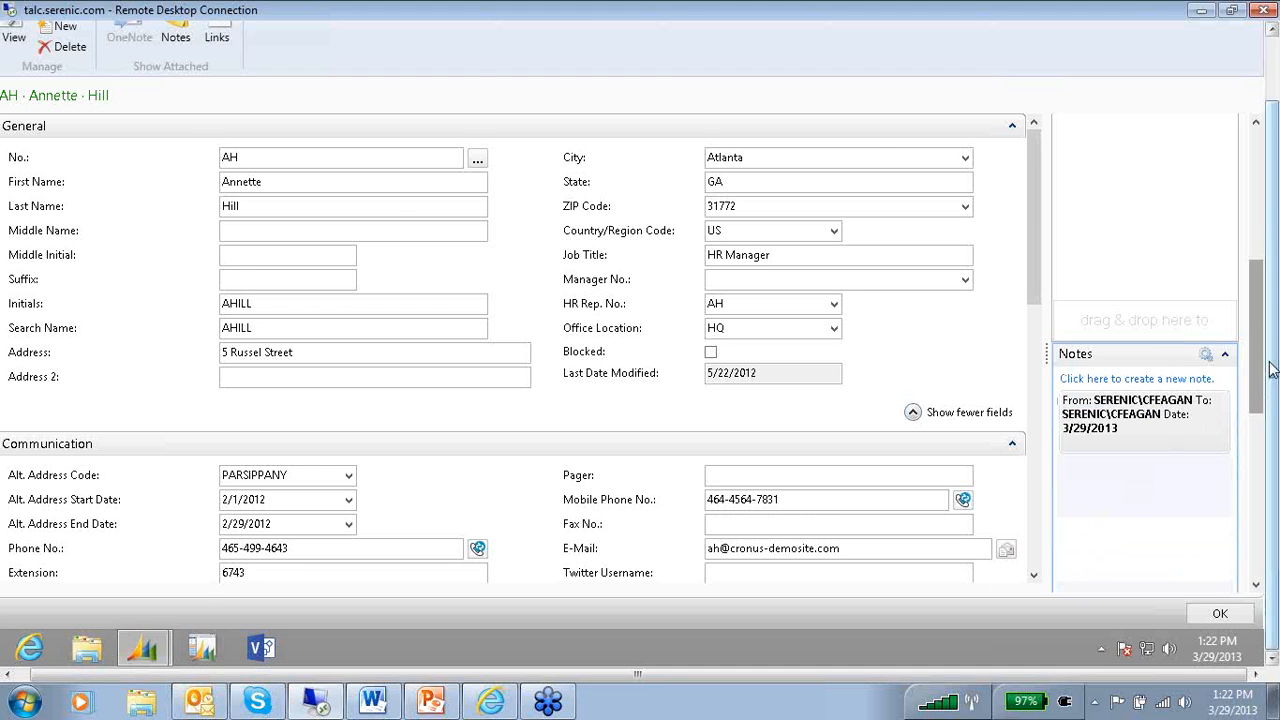
Close the employee card and select the "new note" notification under My Notifications in the Role Center.
left_click_drag(1272, 370, 1273, 285)
left_click(1245, 32)
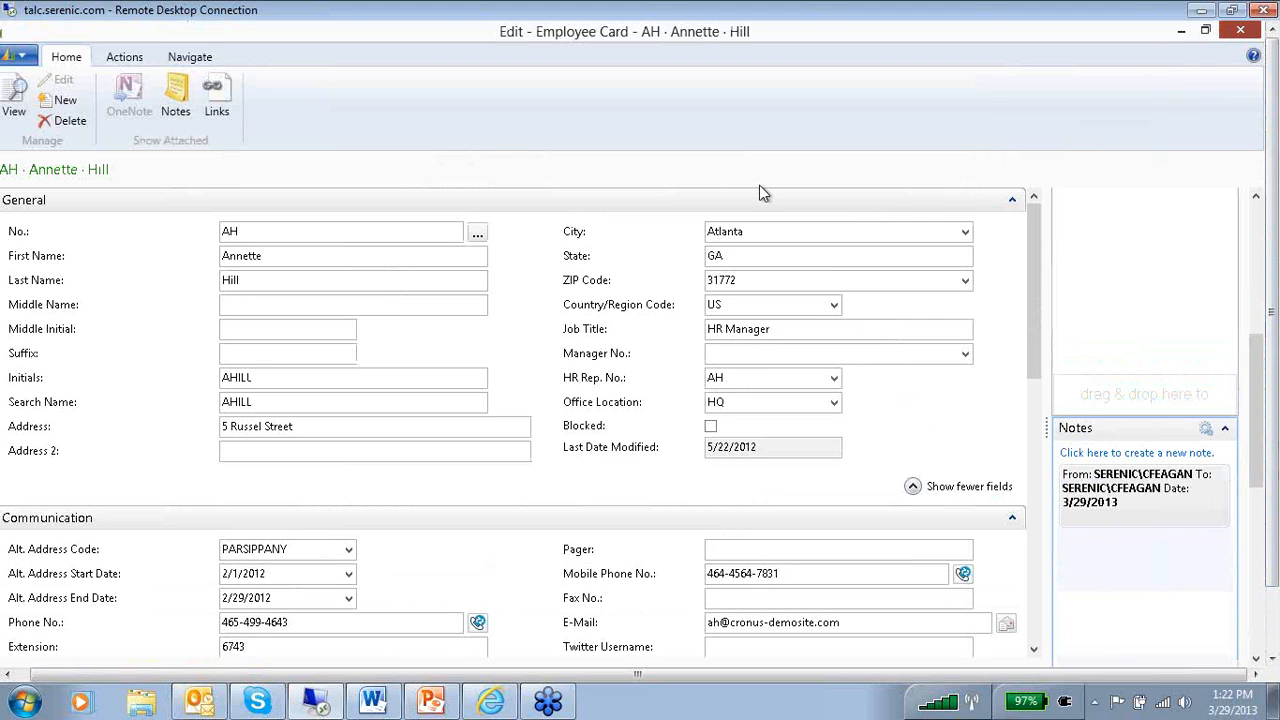
left_click(55, 203)
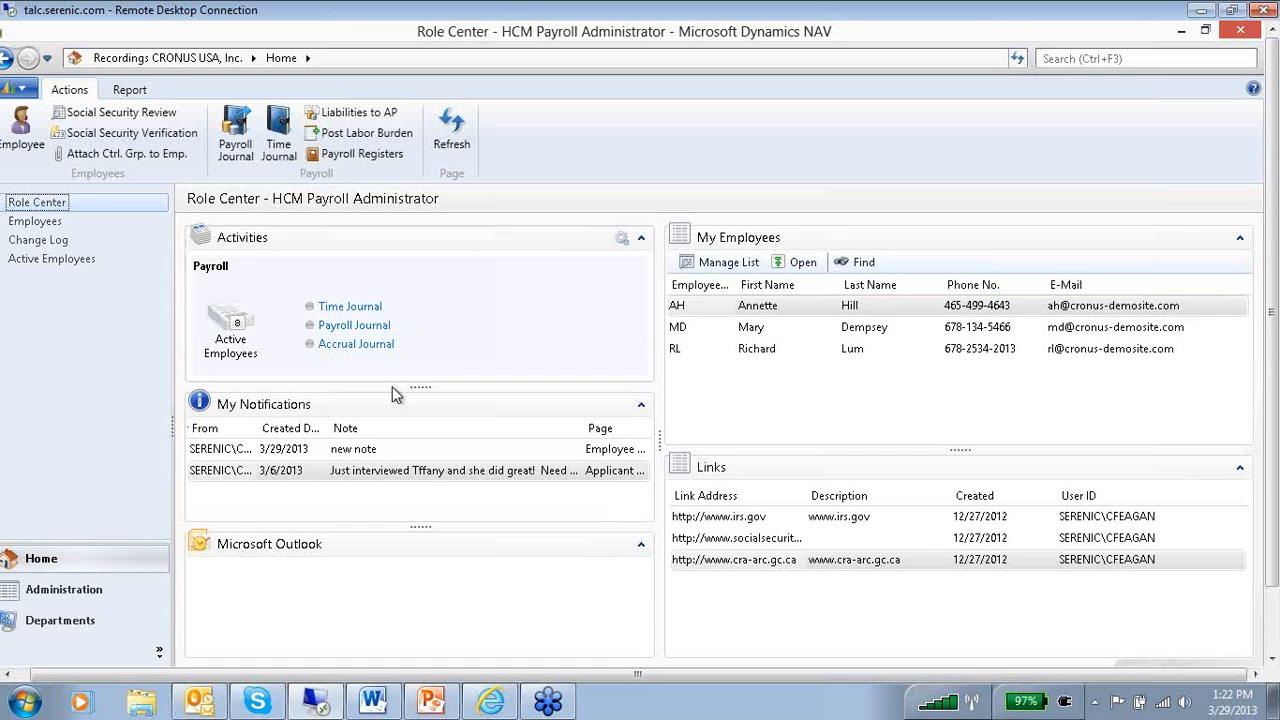
left_click(392, 453)
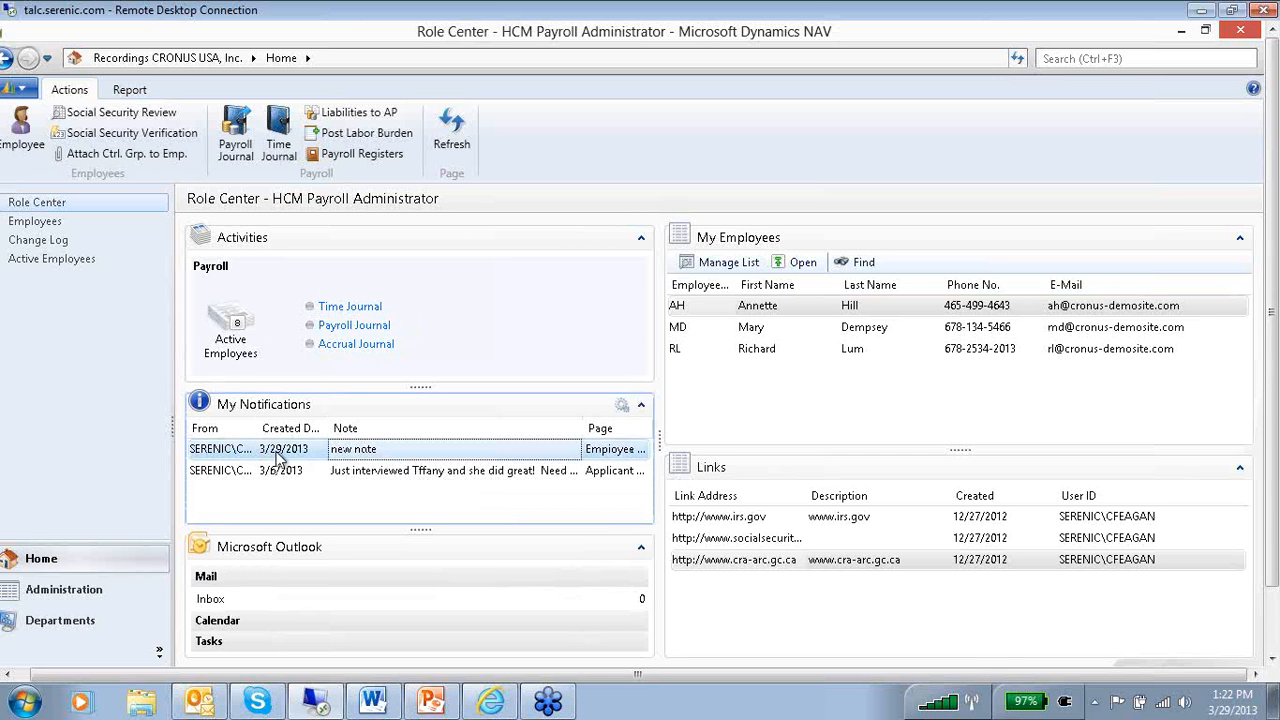
Open the employee card linked to the "new note" notification and view the saved note in its Notes section.
right_click(401, 451)
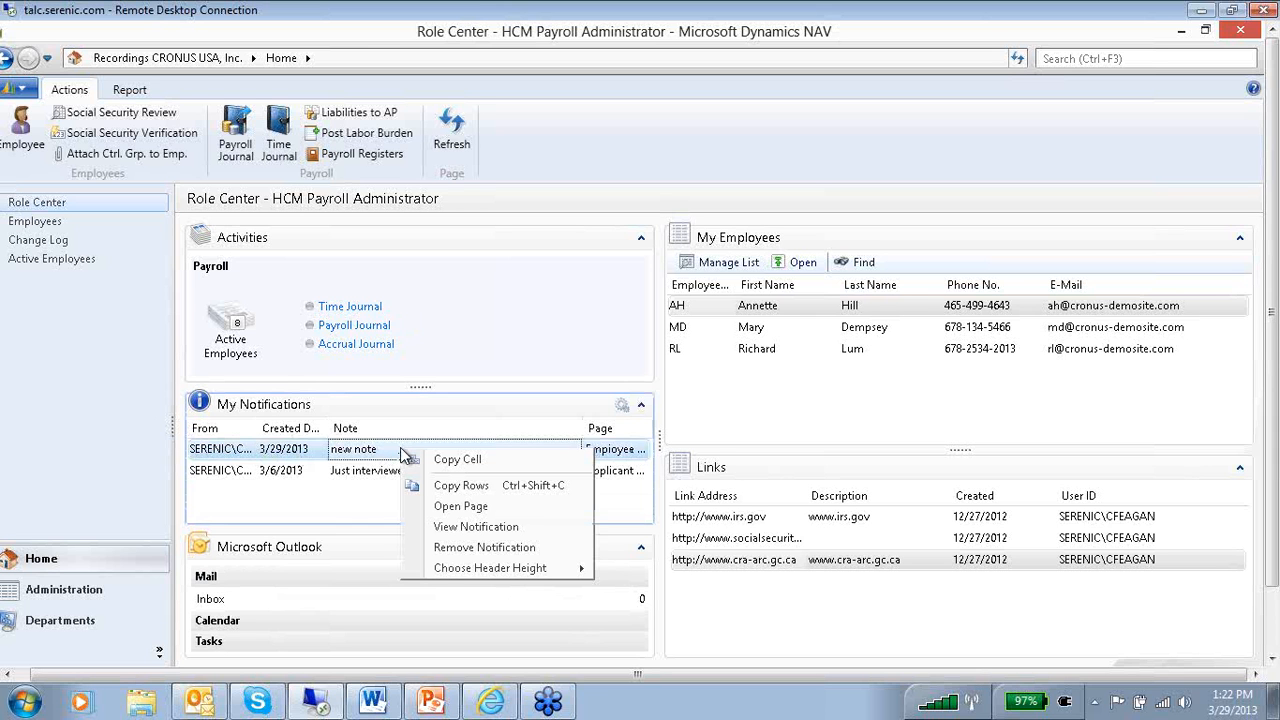
left_click(466, 508)
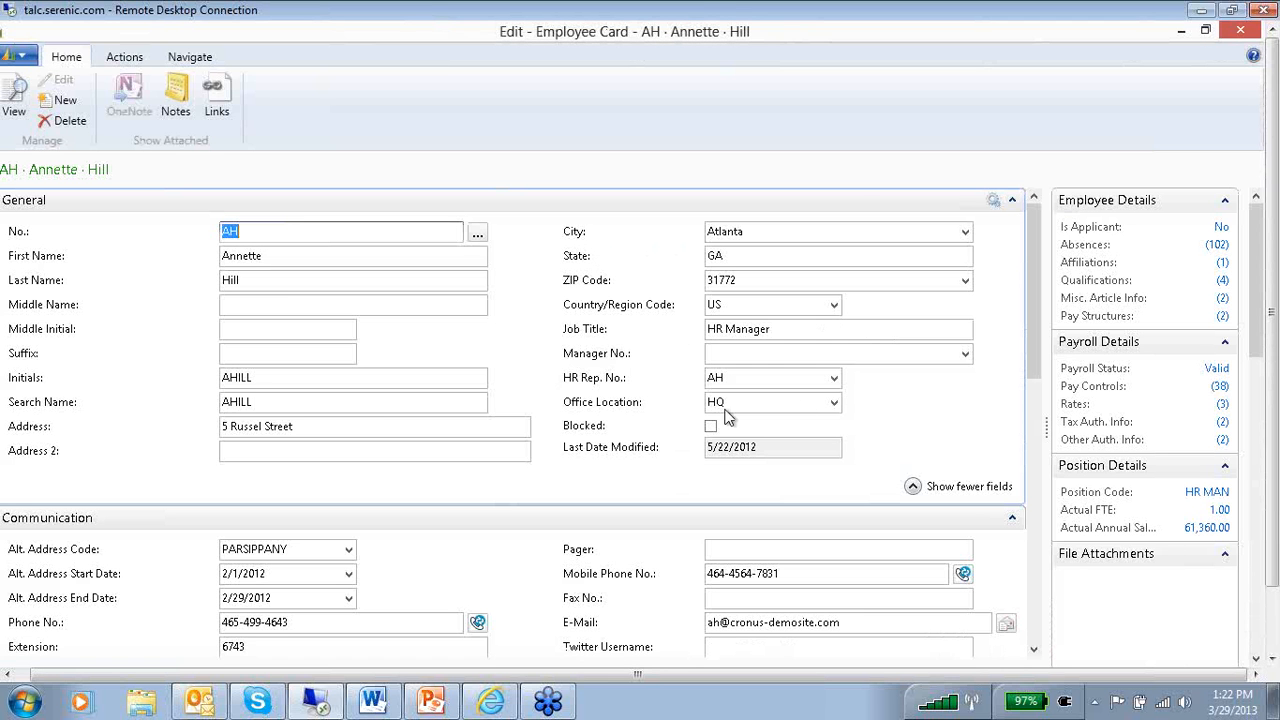
left_click_drag(1274, 308, 1277, 373)
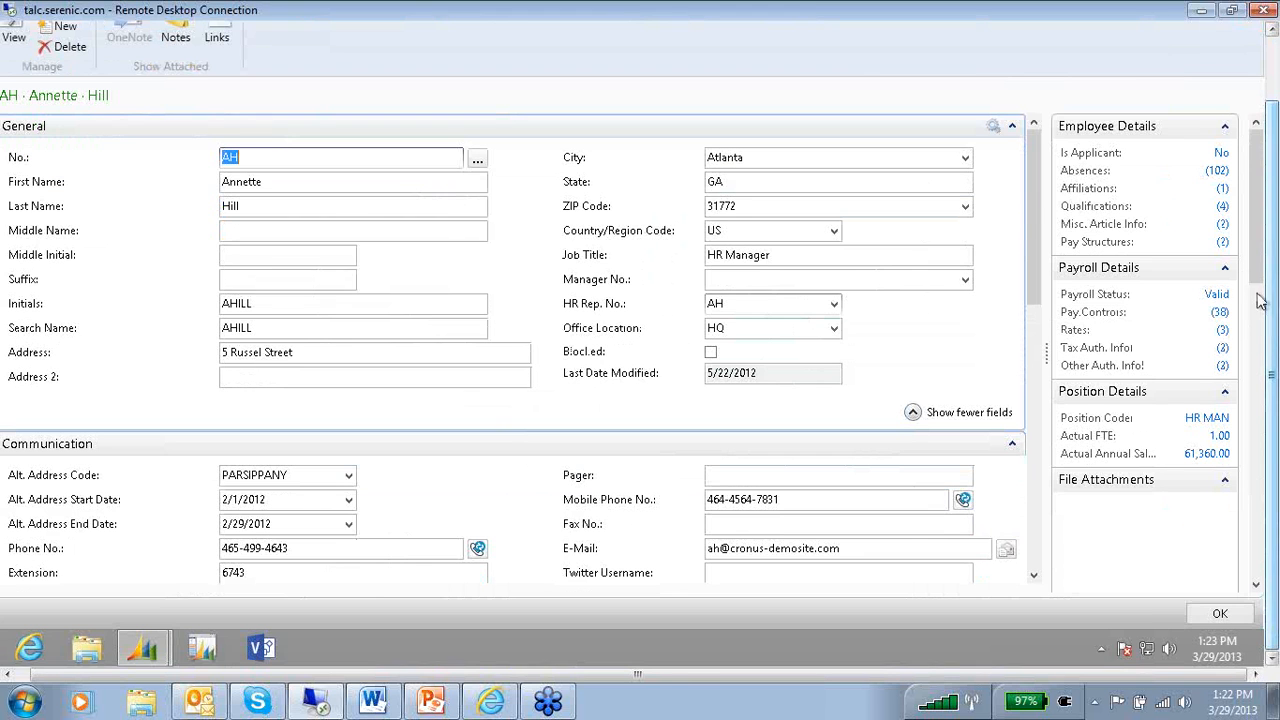
left_click_drag(1257, 255, 1260, 375)
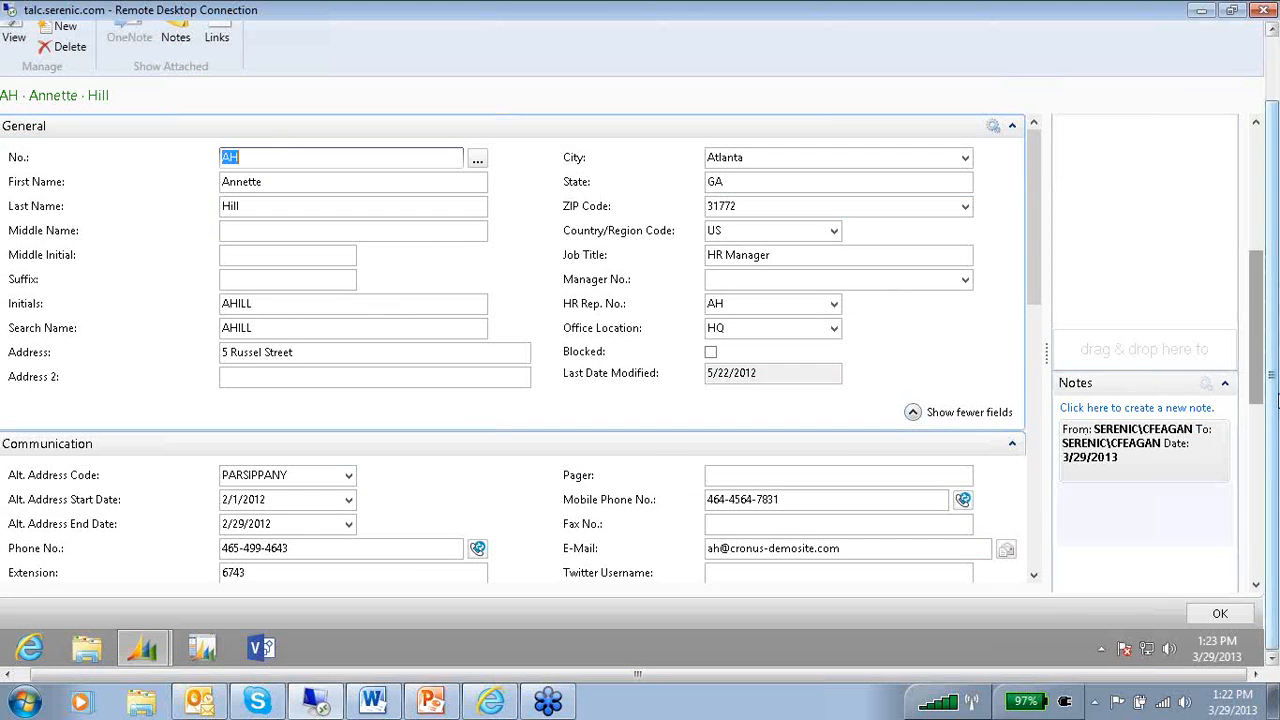
Close the HR Manager's employee card that was opened from the notification.
left_click_drag(1270, 385, 1267, 298)
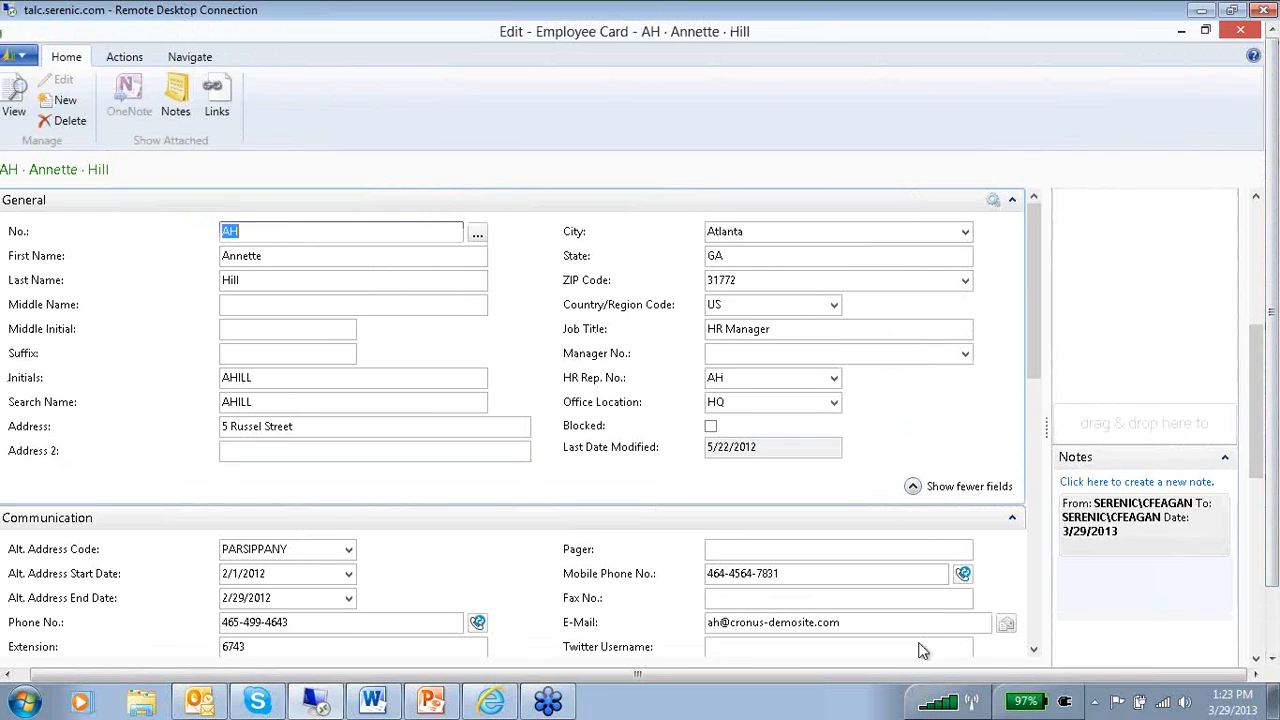
left_click_drag(908, 672, 805, 663)
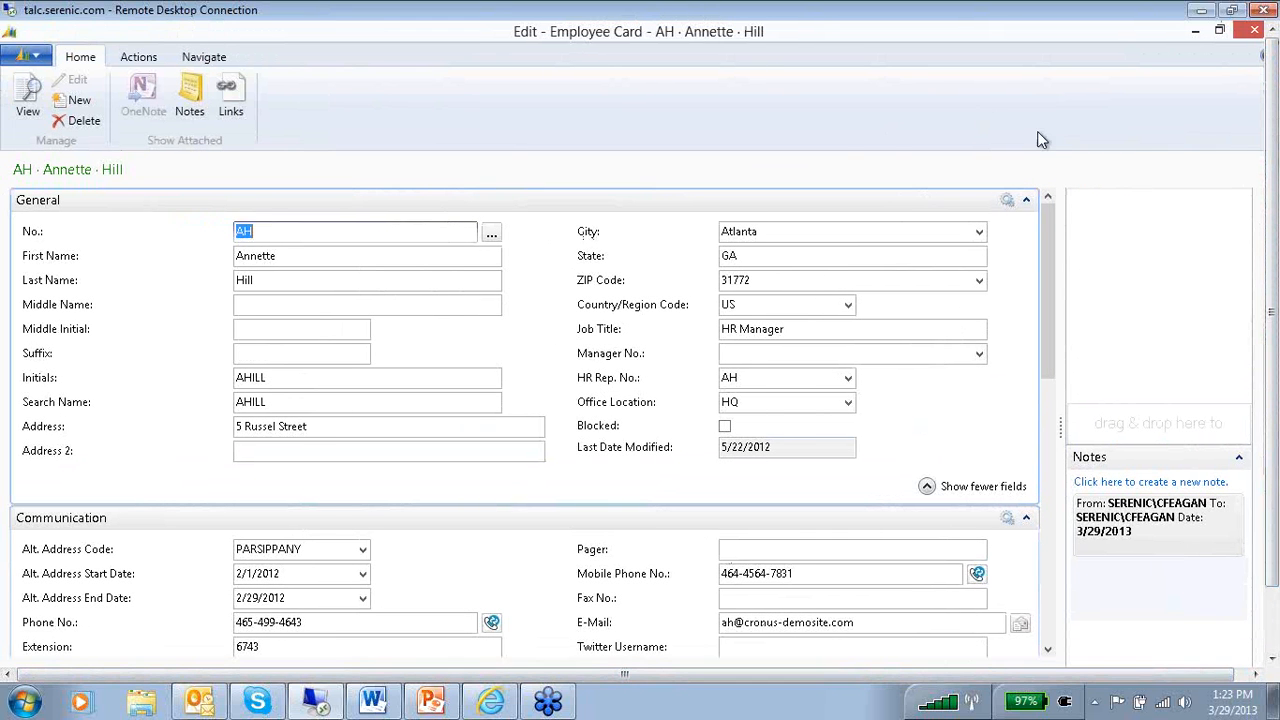
left_click_drag(1197, 673, 1238, 647)
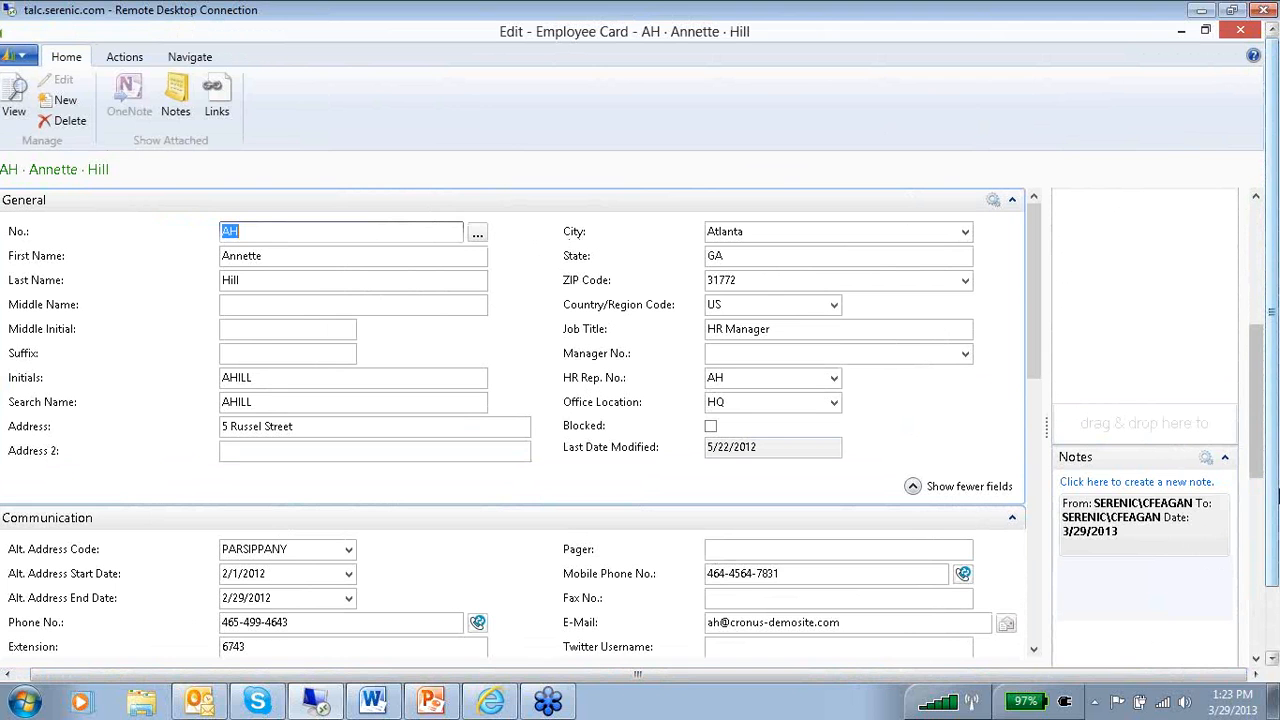
left_click(1238, 36)
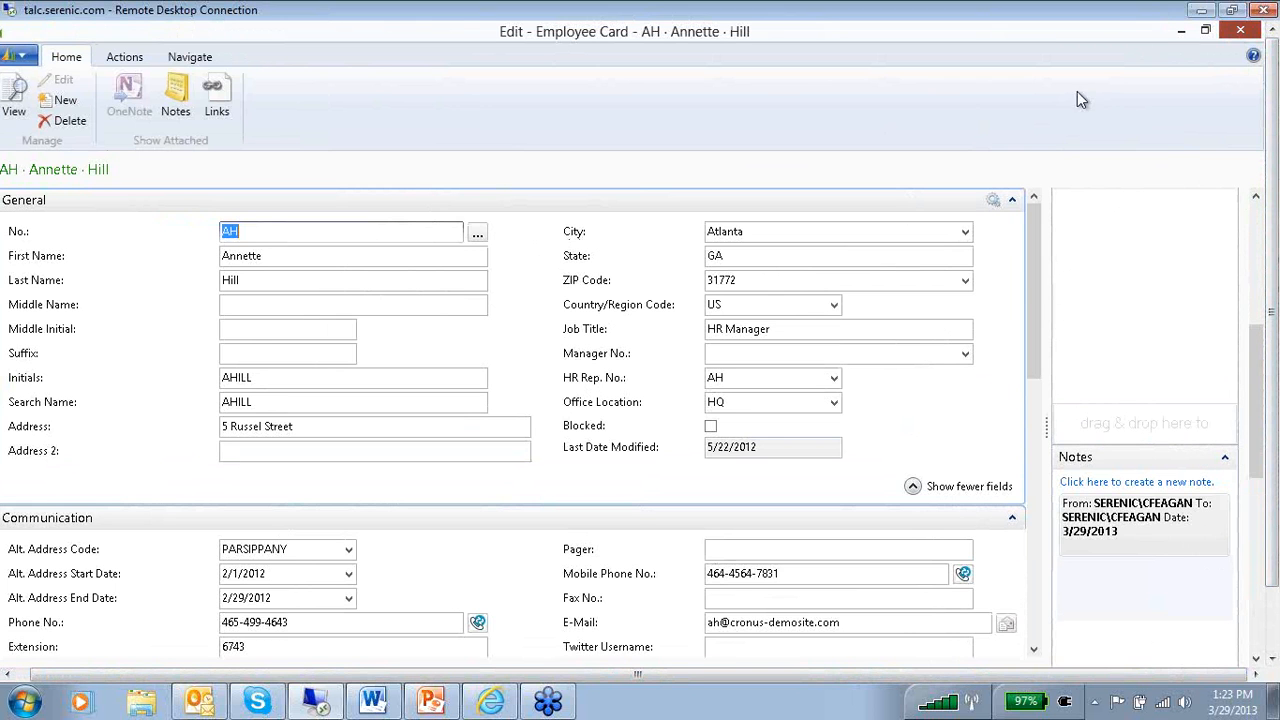